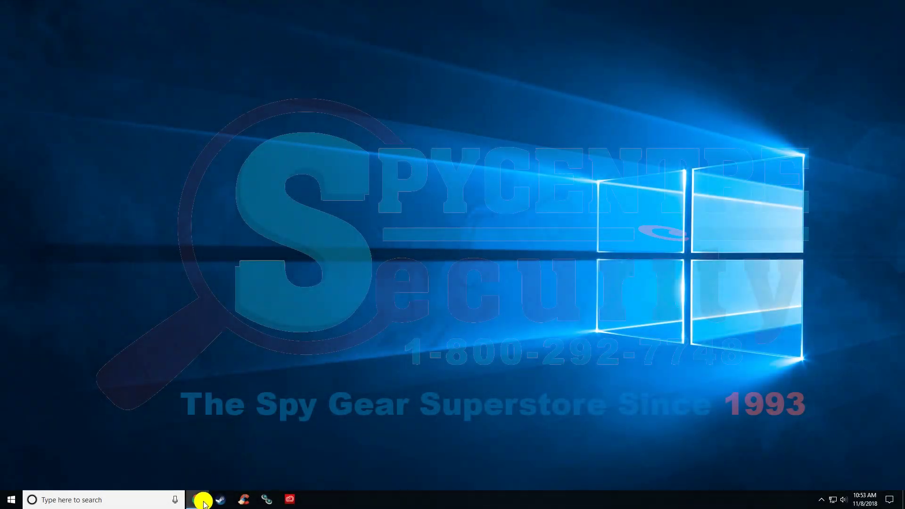
# Bring Chrome forward and scroll through the four cameras on the Zetta Max Spy Cams page
pyautogui.click(198, 500)
pyautogui.scroll(-3, 359, 277)
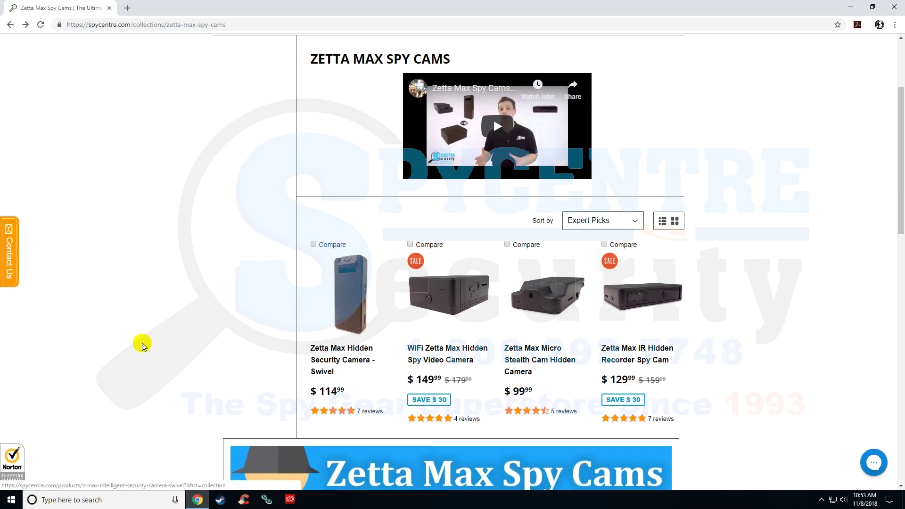
pyautogui.scroll(-1, 121, 352)
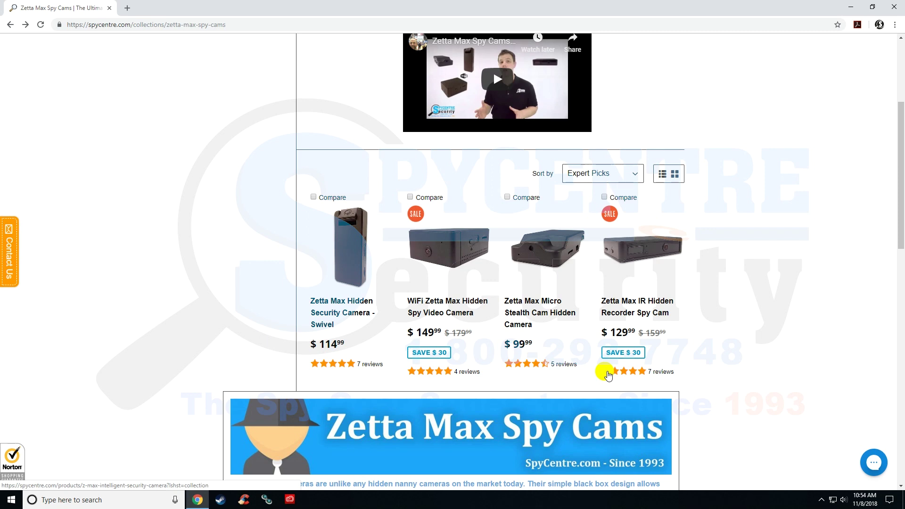
pyautogui.scroll(4, 608, 372)
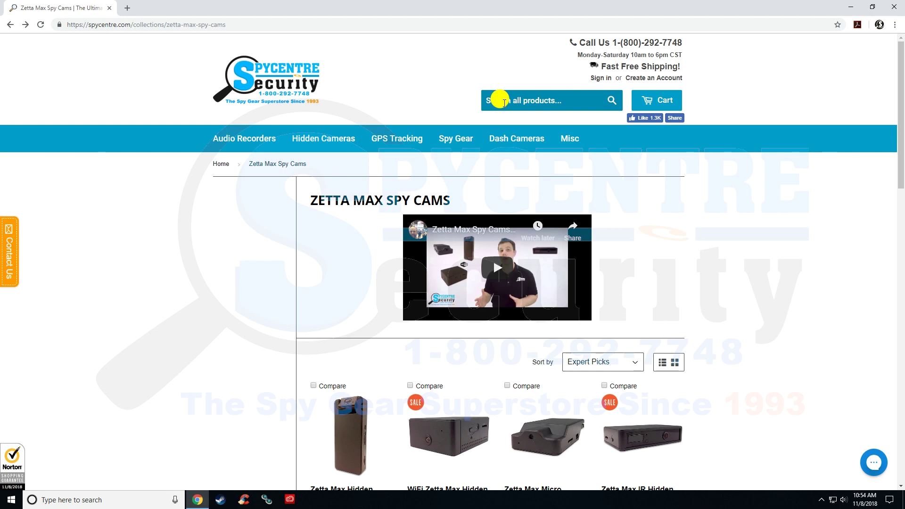
pyautogui.scroll(-2, 502, 105)
# Open the Zetta Max IR Hidden Recorder Spy Cam product from the Zetta Max Spy Cams collection
pyautogui.scroll(2, 501, 105)
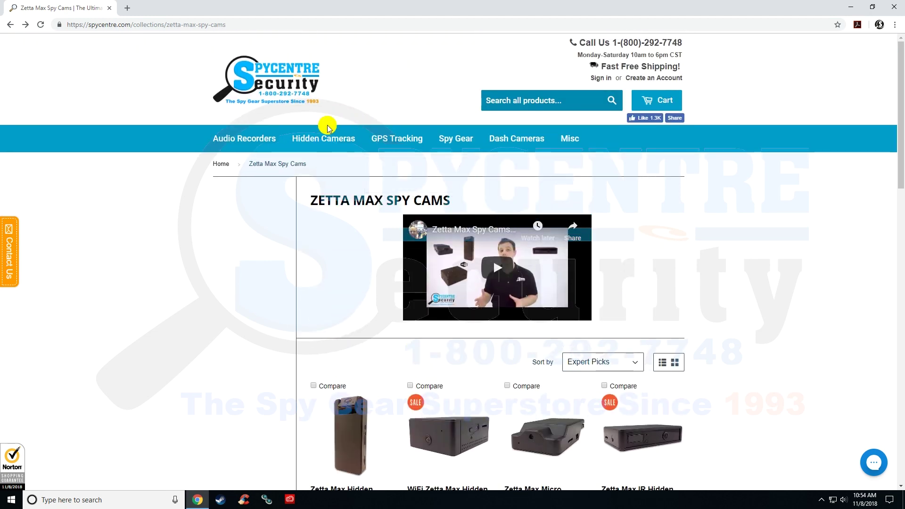
pyautogui.moveTo(327, 137)
pyautogui.moveTo(324, 160)
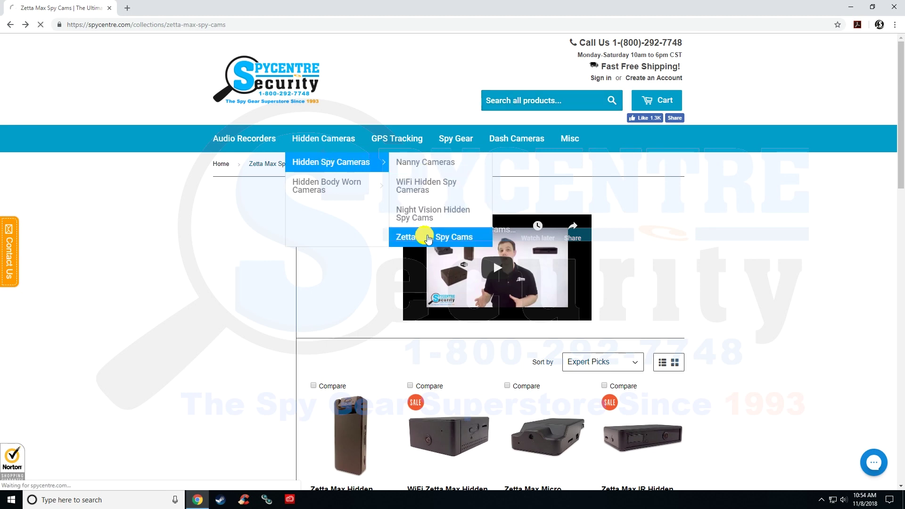
pyautogui.click(441, 237)
pyautogui.scroll(-4, 390, 257)
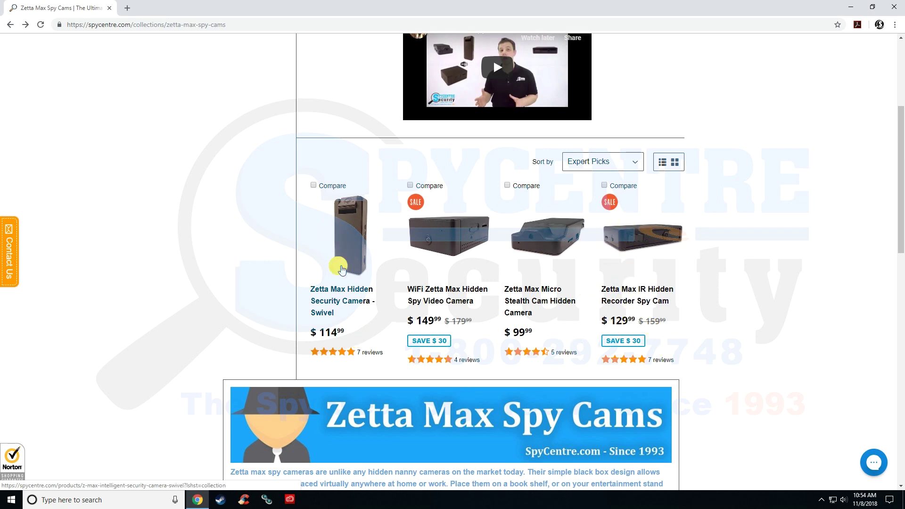
pyautogui.click(645, 247)
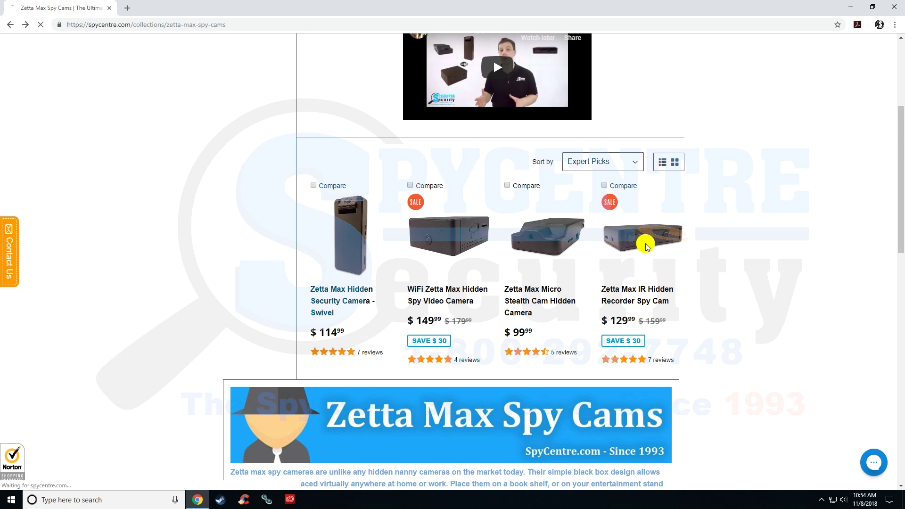
# Show the product's Support section and follow the Z-Max Configuration Software link
pyautogui.scroll(-7, 575, 252)
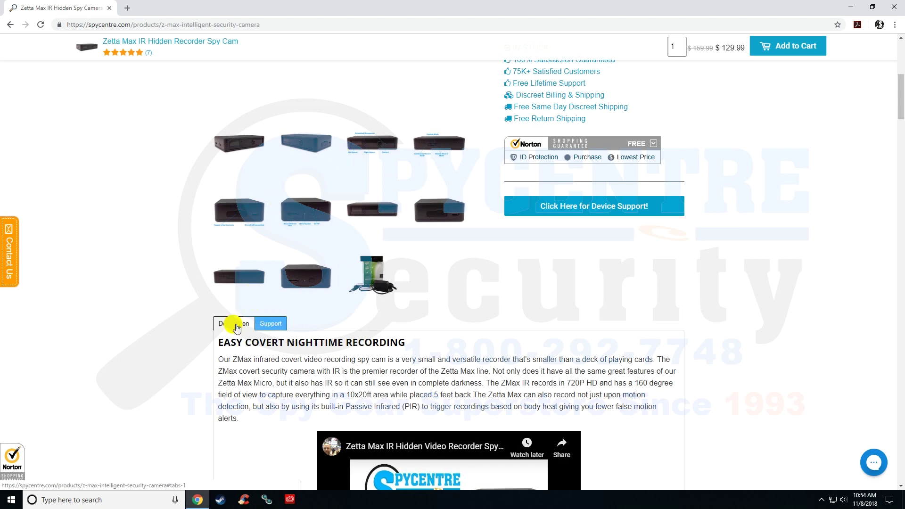
pyautogui.click(272, 328)
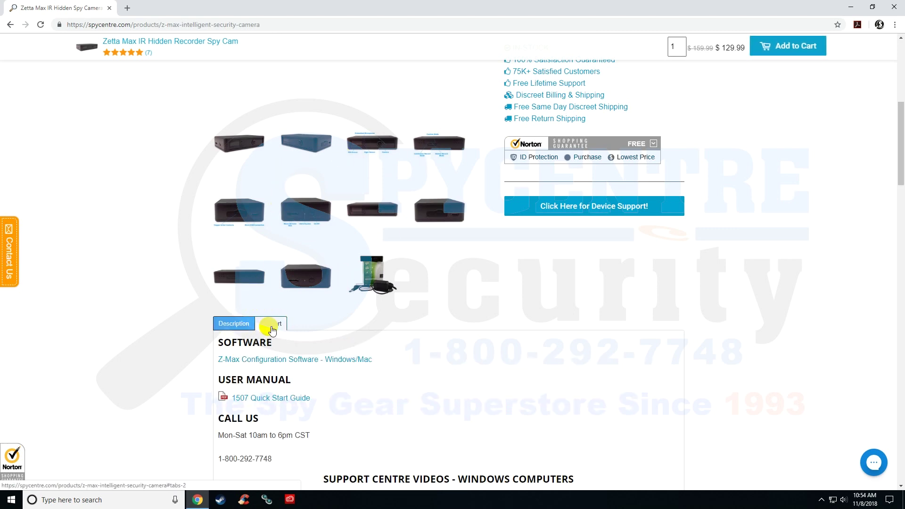
pyautogui.scroll(-2, 521, 278)
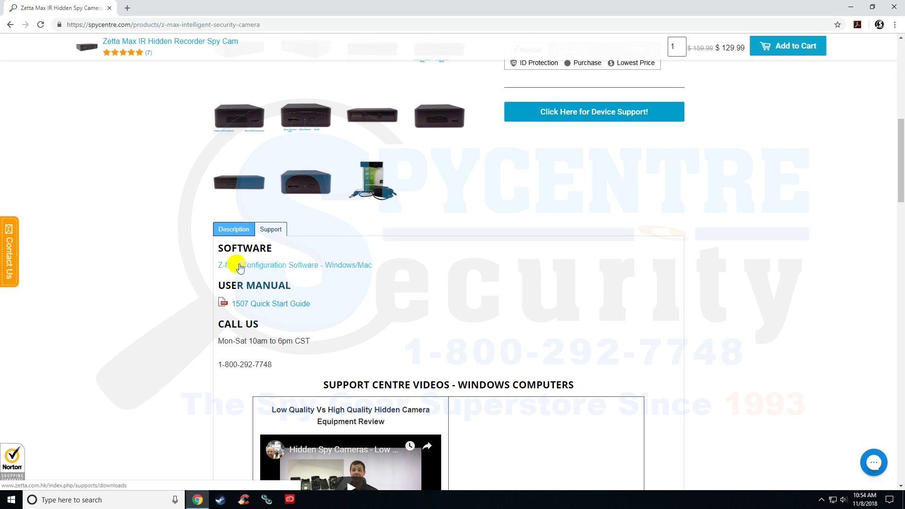
pyautogui.moveTo(217, 250); pyautogui.dragTo(394, 268)
pyautogui.click(394, 269)
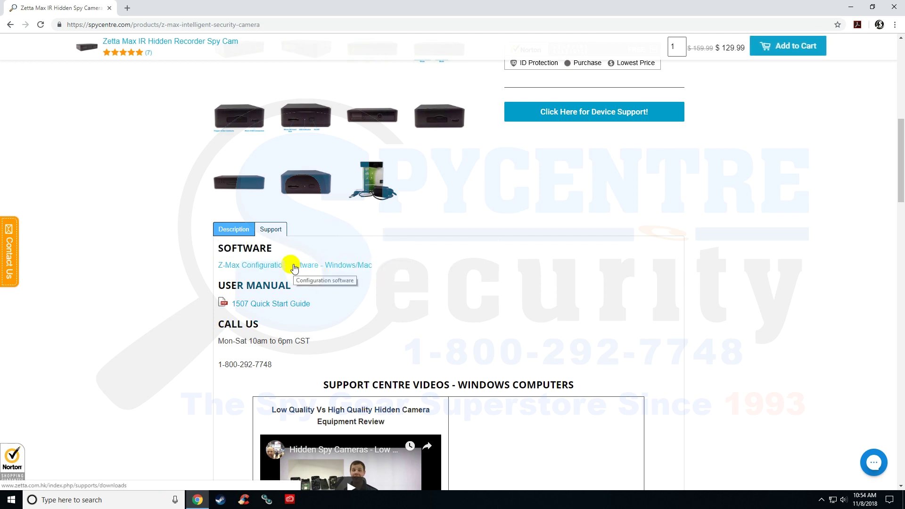
pyautogui.click(294, 268)
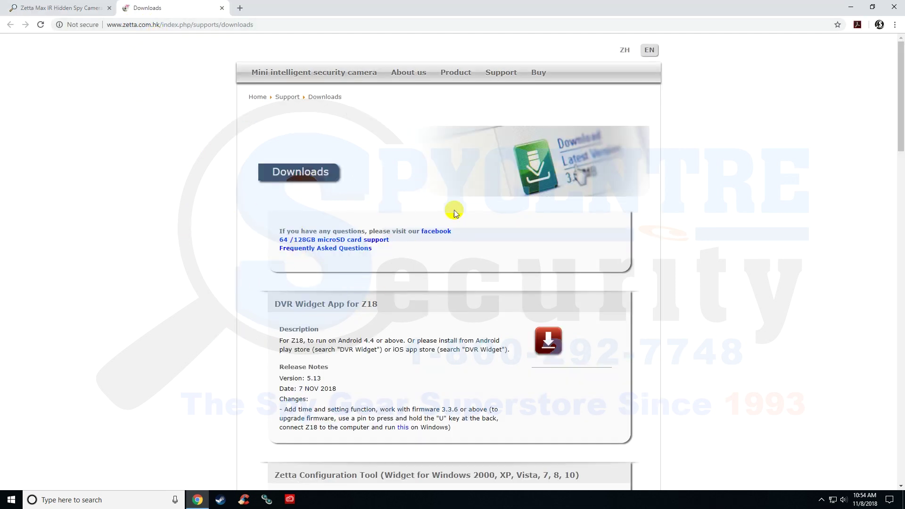
# Scroll the Downloads page, highlighting the DVR Widget App for Z18 title and description
pyautogui.scroll(-3, 489, 238)
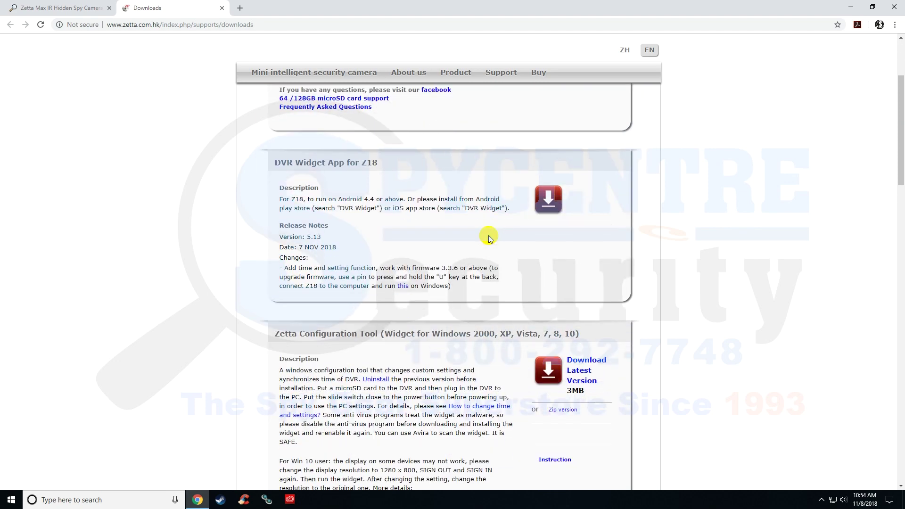
pyautogui.tripleClick(293, 162)
pyautogui.click(346, 165)
pyautogui.moveTo(278, 160); pyautogui.dragTo(377, 165)
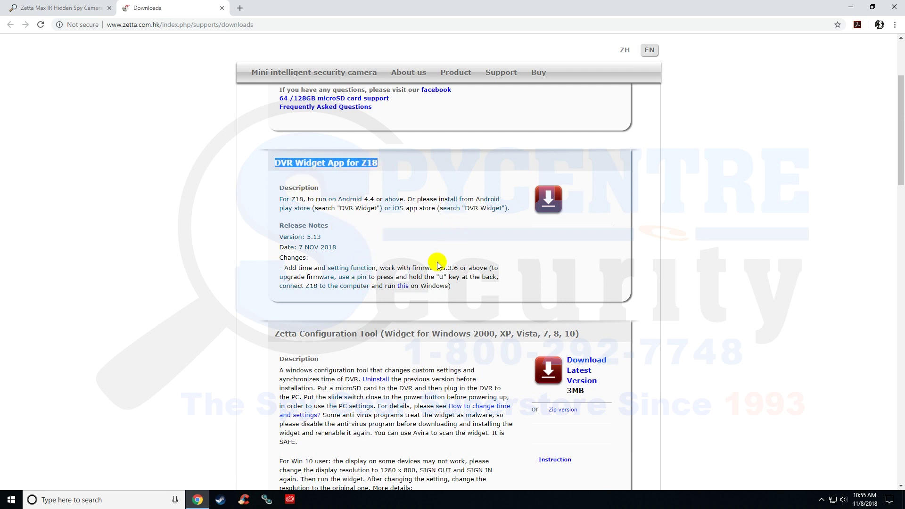
pyautogui.moveTo(394, 208); pyautogui.dragTo(421, 207)
pyautogui.click(382, 218)
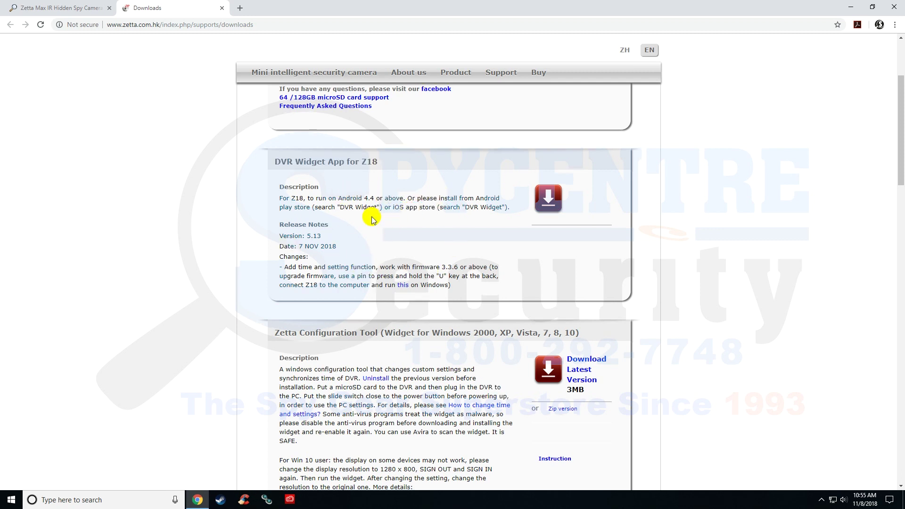
# Download the latest version of the Zetta Configuration Tool installer
pyautogui.scroll(-2, 373, 214)
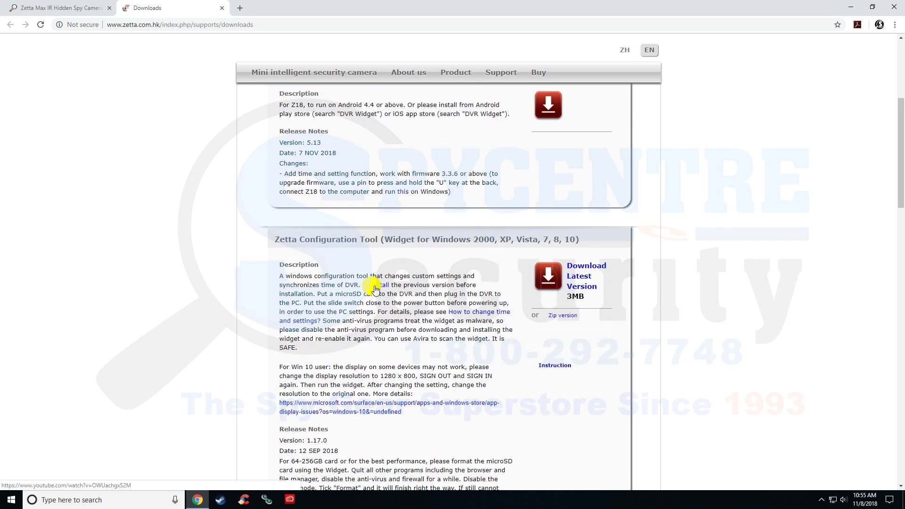
pyautogui.scroll(-1, 375, 289)
pyautogui.moveTo(276, 192); pyautogui.dragTo(385, 193)
pyautogui.click(383, 222)
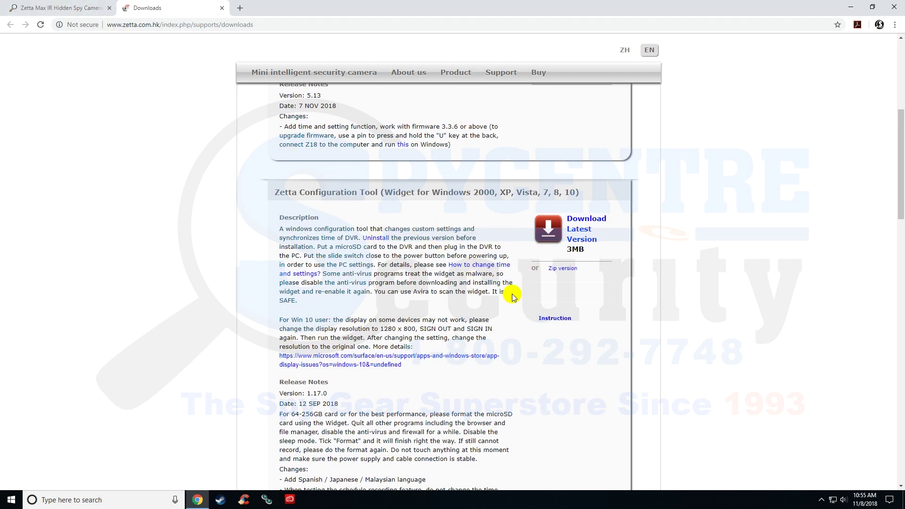
pyautogui.click(587, 224)
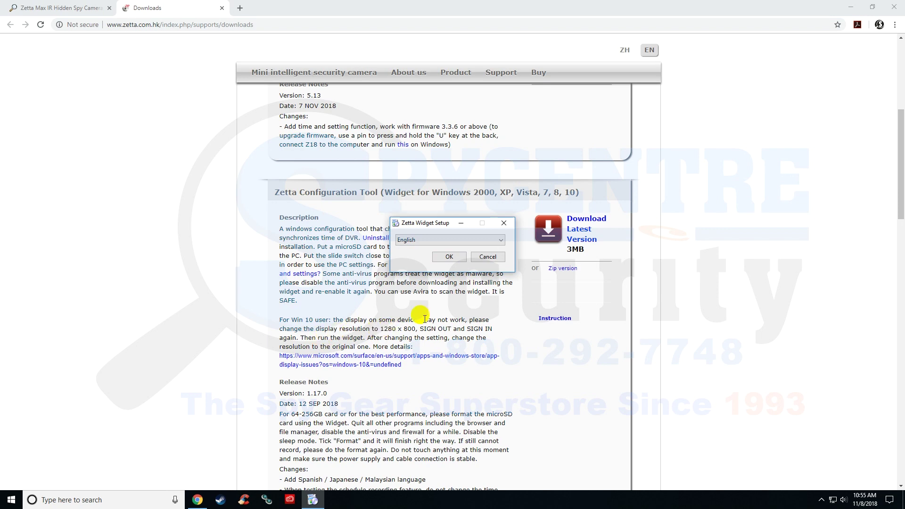
# Install Zetta Widget in English, accepting the licence, to the default C:\Program Files (x86)\Zetta\Widget\ folder
pyautogui.moveTo(425, 224); pyautogui.dragTo(437, 198)
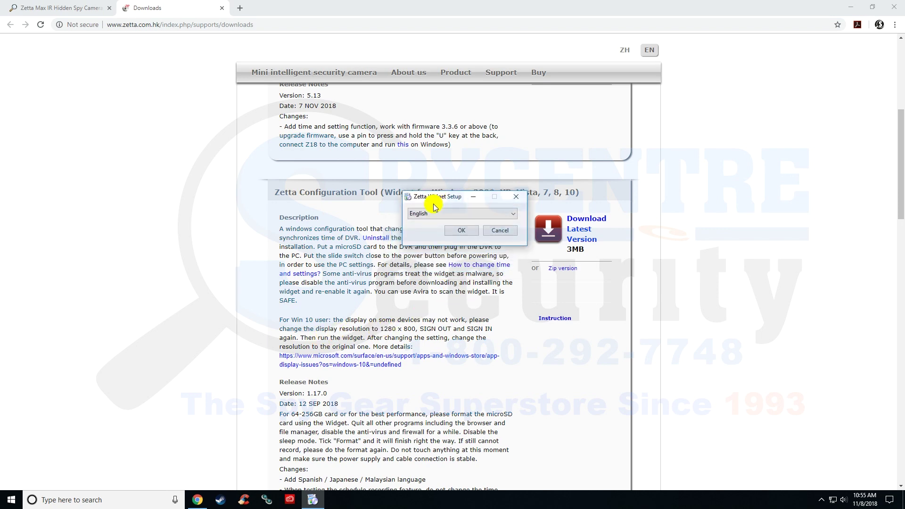
pyautogui.click(459, 231)
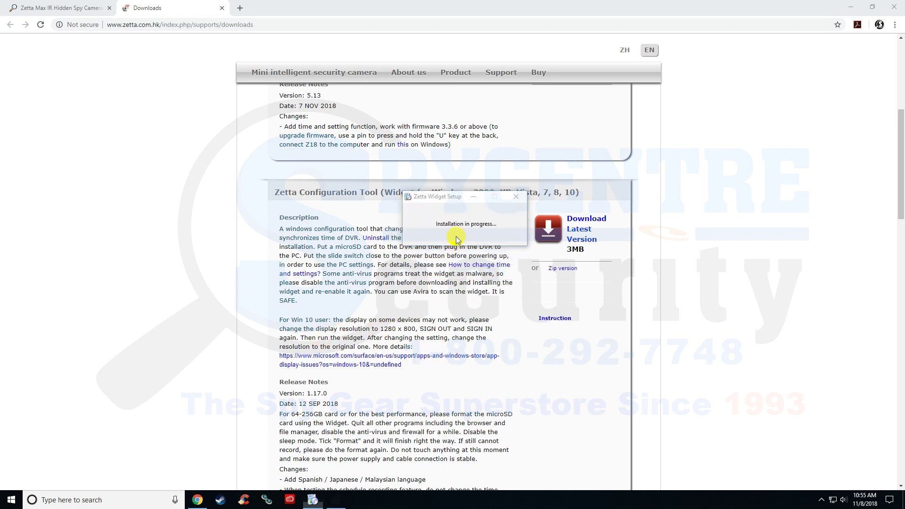
pyautogui.click(503, 324)
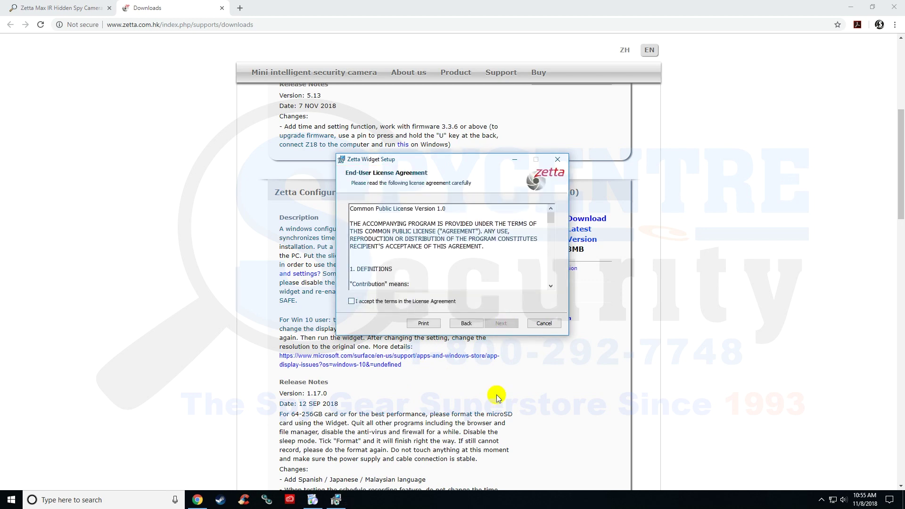
pyautogui.click(351, 302)
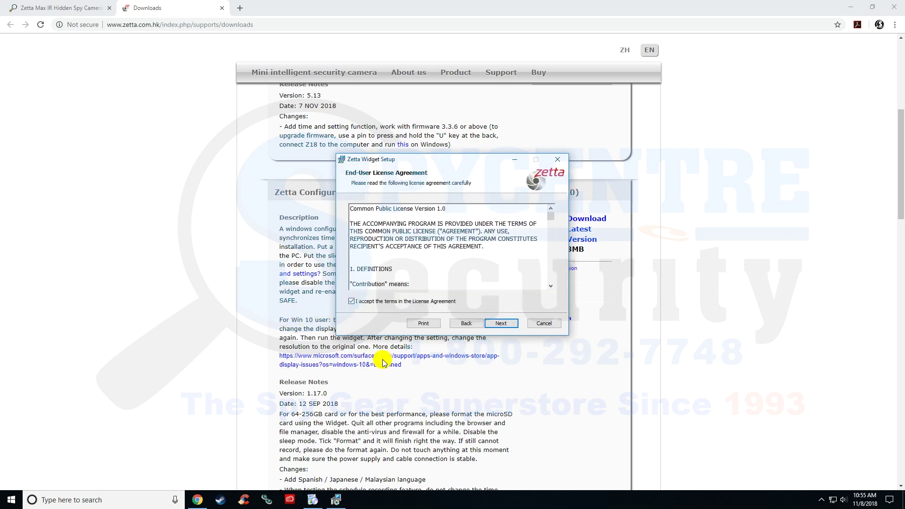
pyautogui.scroll(-5, 556, 229)
pyautogui.scroll(-8, 547, 236)
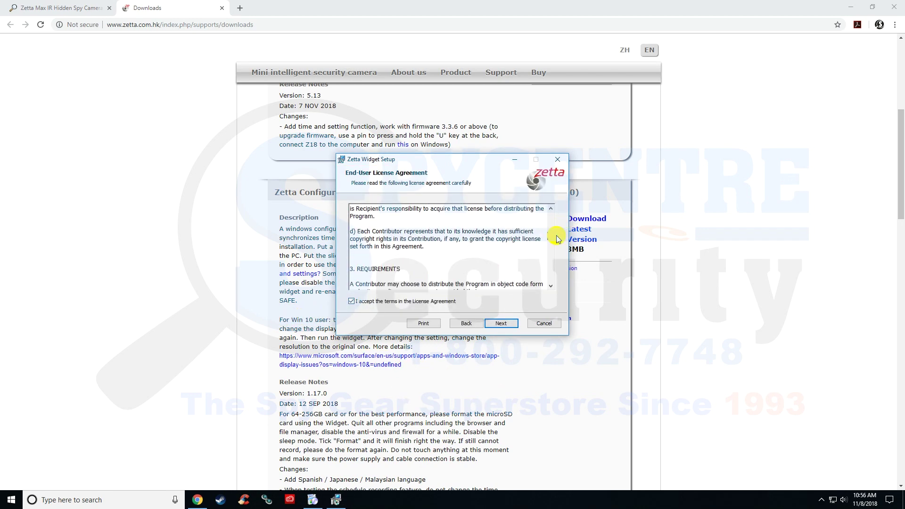
pyautogui.click(502, 324)
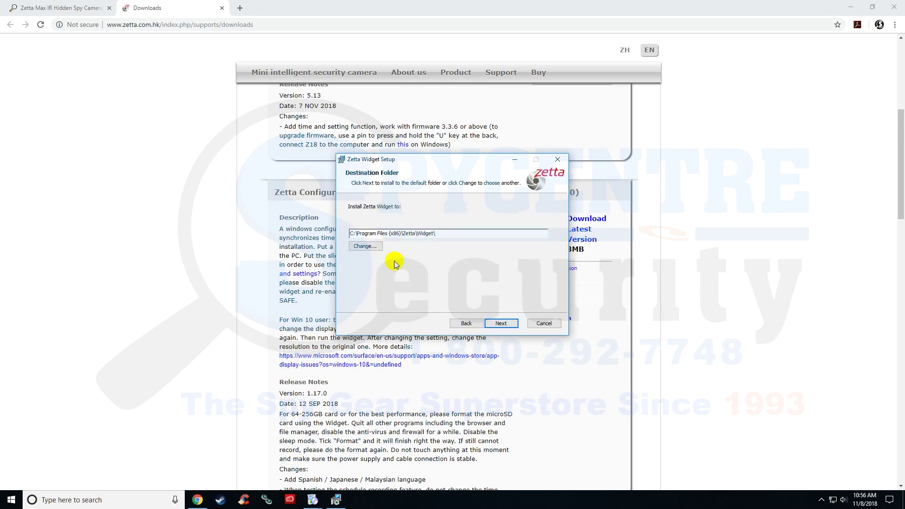
pyautogui.click(493, 327)
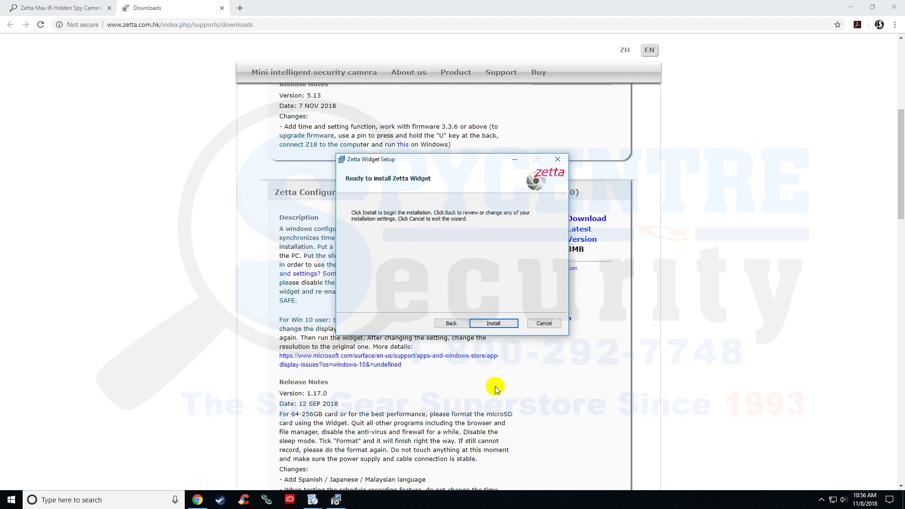
pyautogui.click(498, 324)
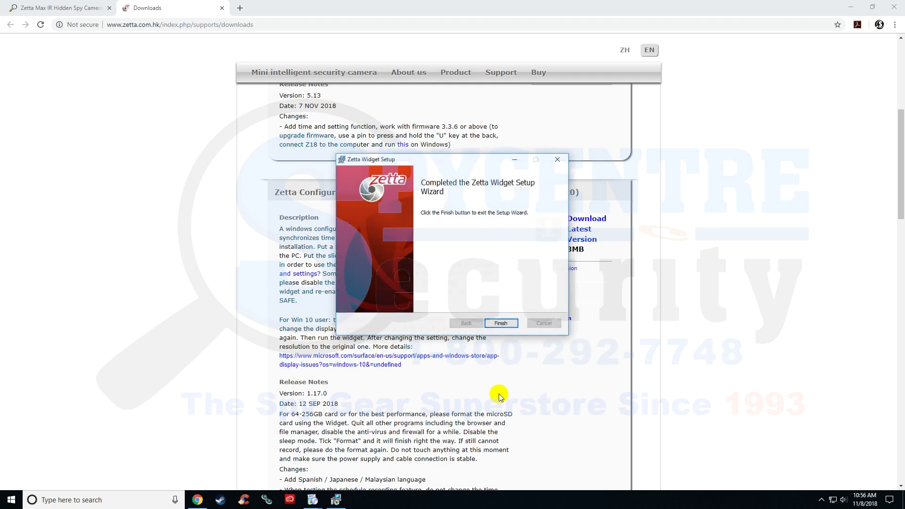
pyautogui.click(502, 324)
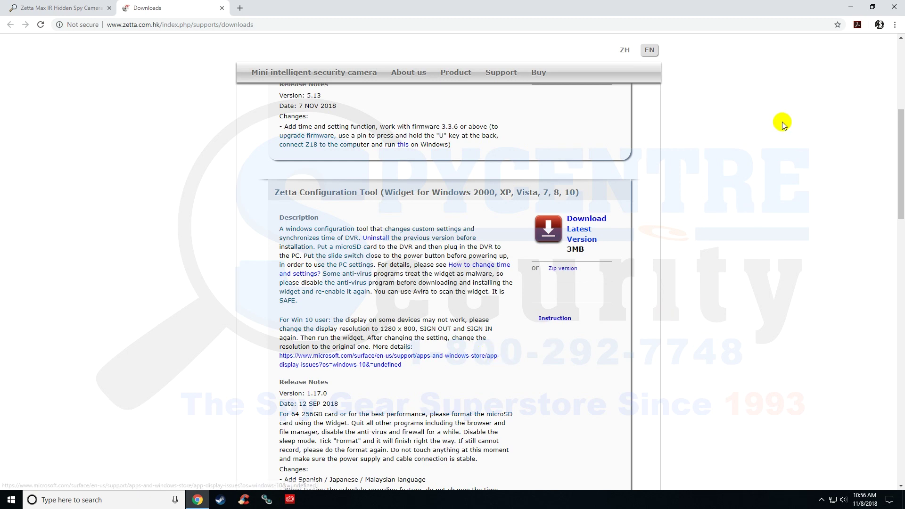
# Minimize Chrome, search Start for 'zetta', launch Zetta Widget and move its window up-right
pyautogui.click(855, 5)
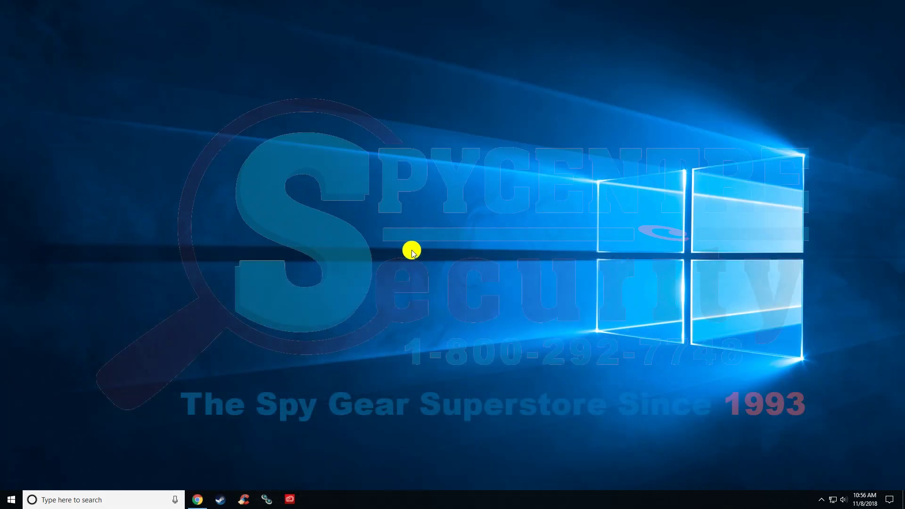
pyautogui.press('super')
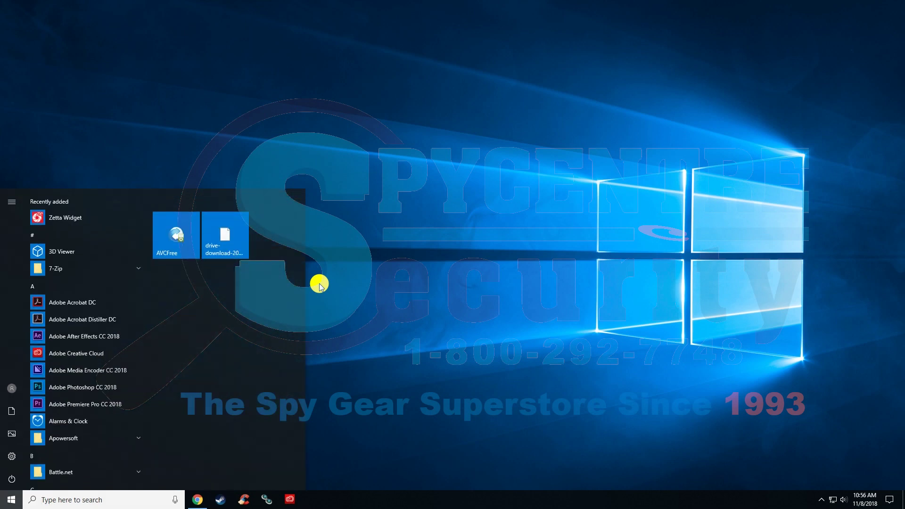
pyautogui.write('zetta')
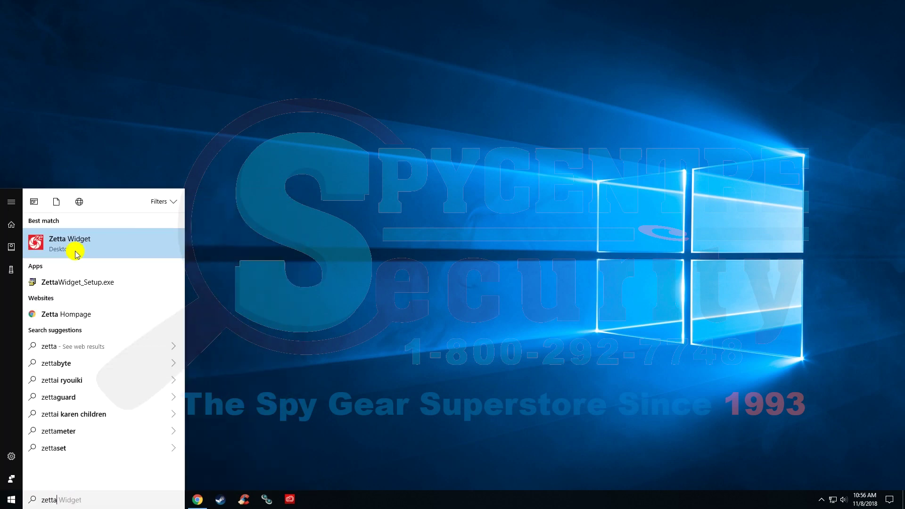
pyautogui.click(313, 293)
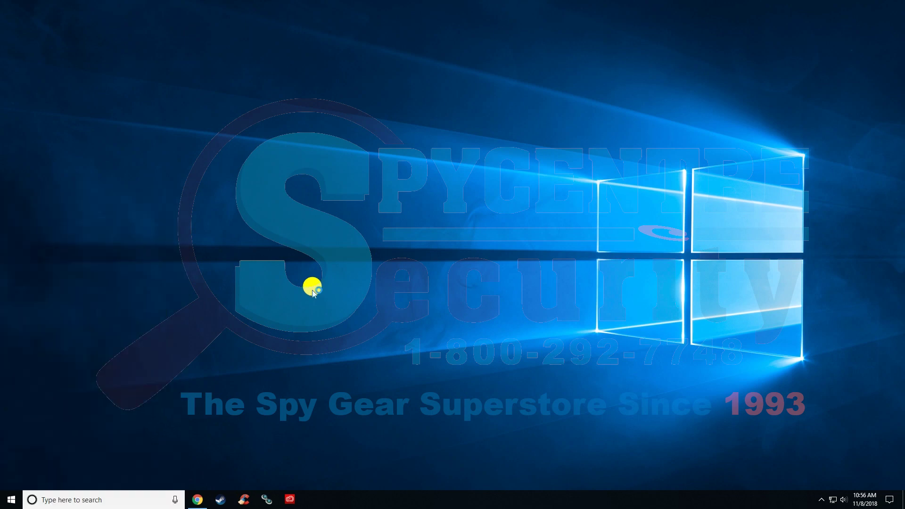
pyautogui.moveTo(486, 196); pyautogui.dragTo(671, 42)
# Search 'zett' from the taskbar, dismiss the results, and drag Zetta Widget to the screen centre
pyautogui.click(16, 504)
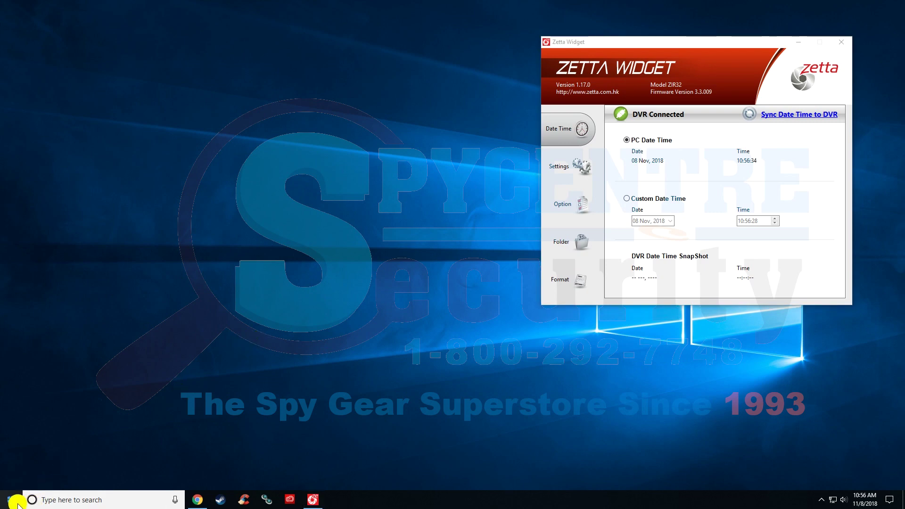
pyautogui.click(89, 504)
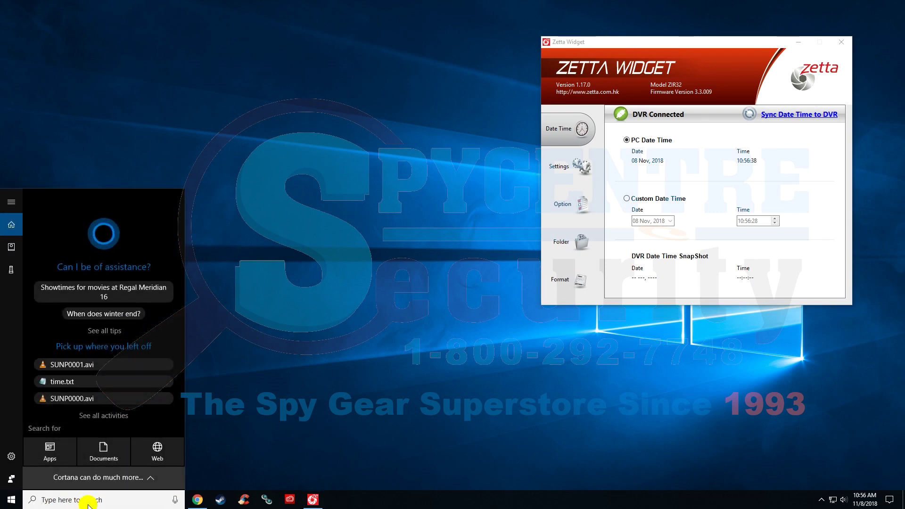
pyautogui.write('zetta')
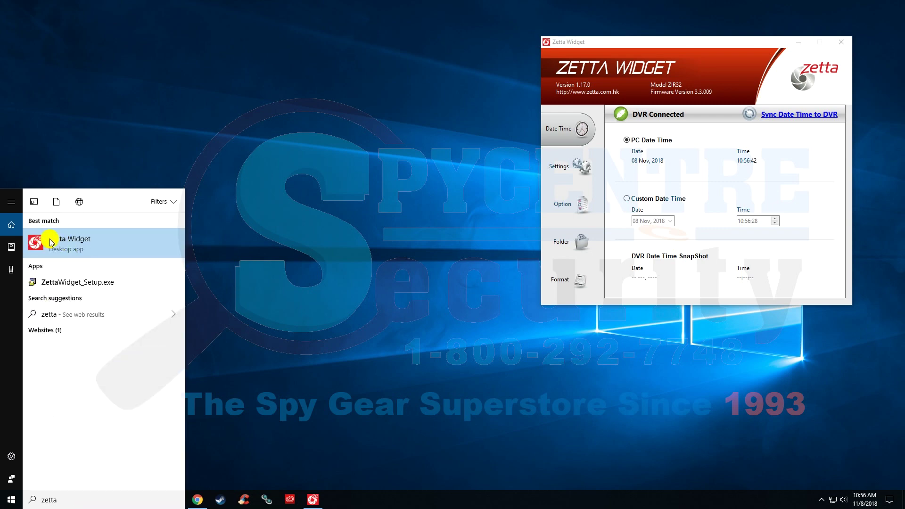
pyautogui.click(413, 315)
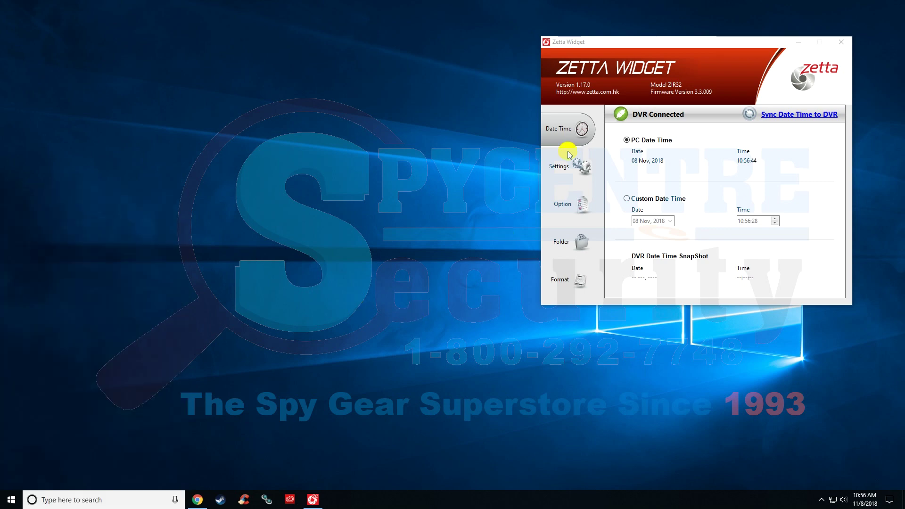
pyautogui.moveTo(679, 34); pyautogui.dragTo(453, 84)
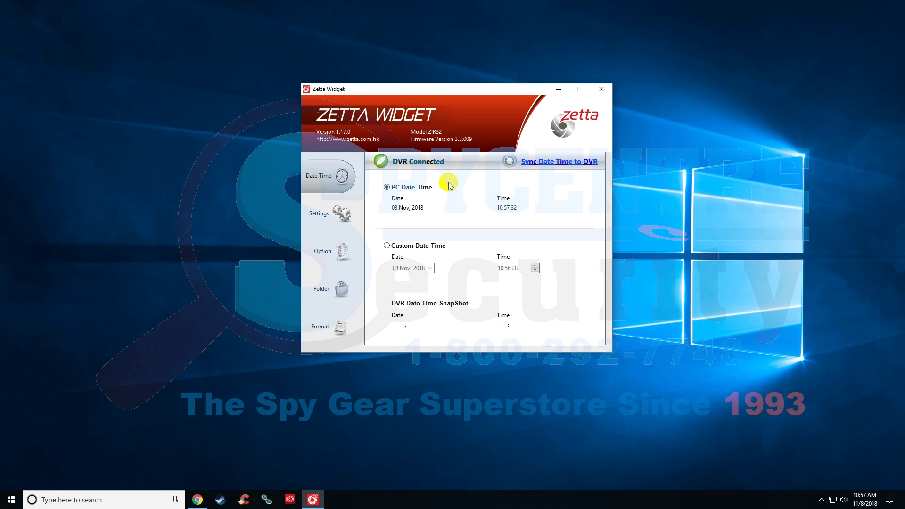
# Sync the PC date and time to the DVR, then view the recording-mode Settings
pyautogui.click(547, 162)
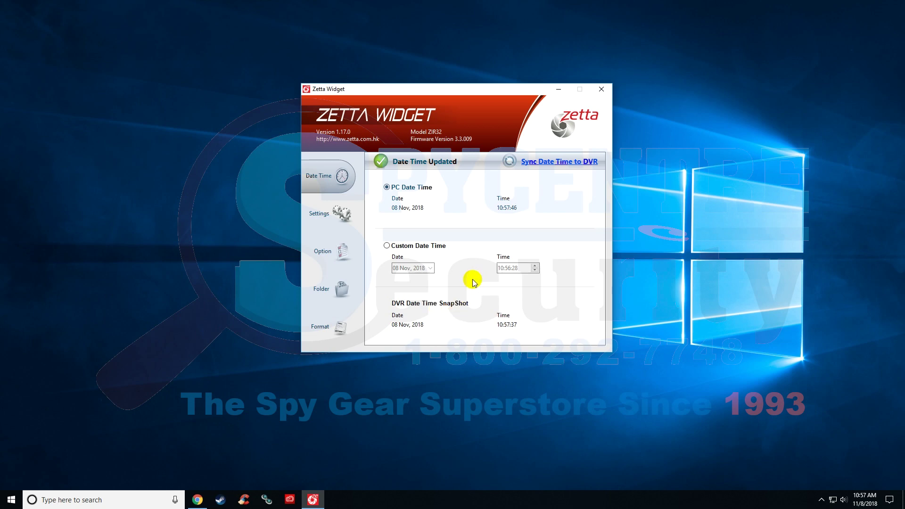
pyautogui.click(346, 212)
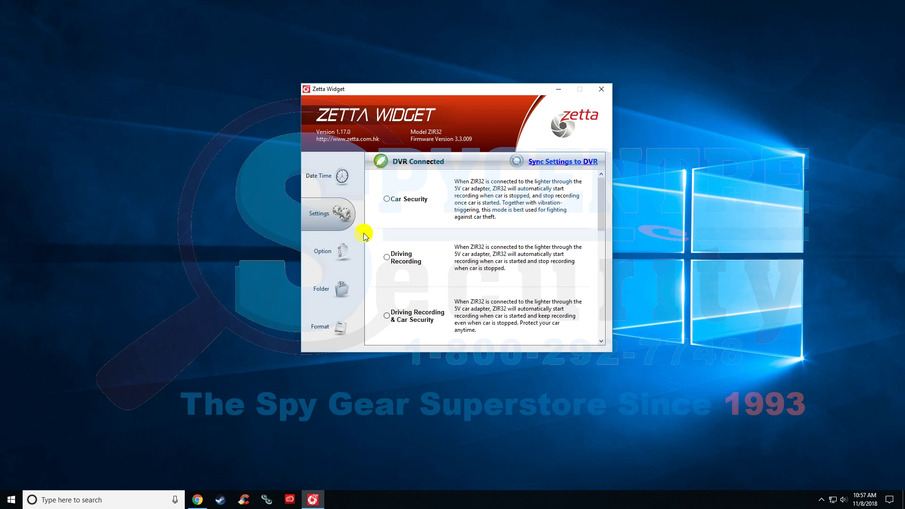
# Select Body Heat Trigger as the recording mode and sync it to the DVR
pyautogui.click(328, 178)
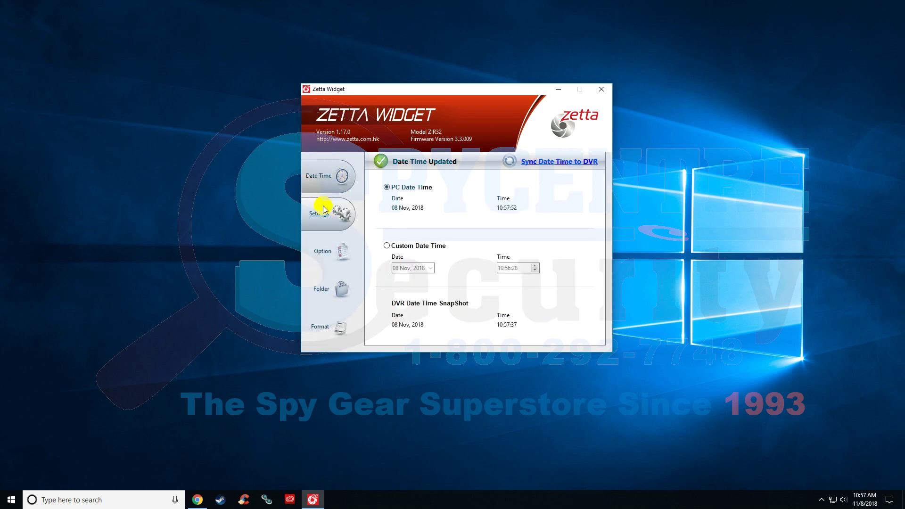
pyautogui.click(325, 212)
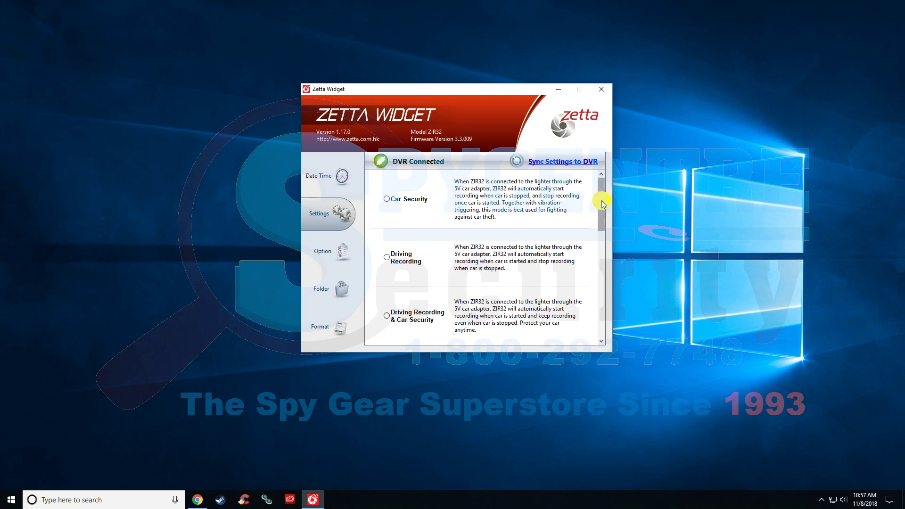
pyautogui.moveTo(601, 198); pyautogui.dragTo(620, 198)
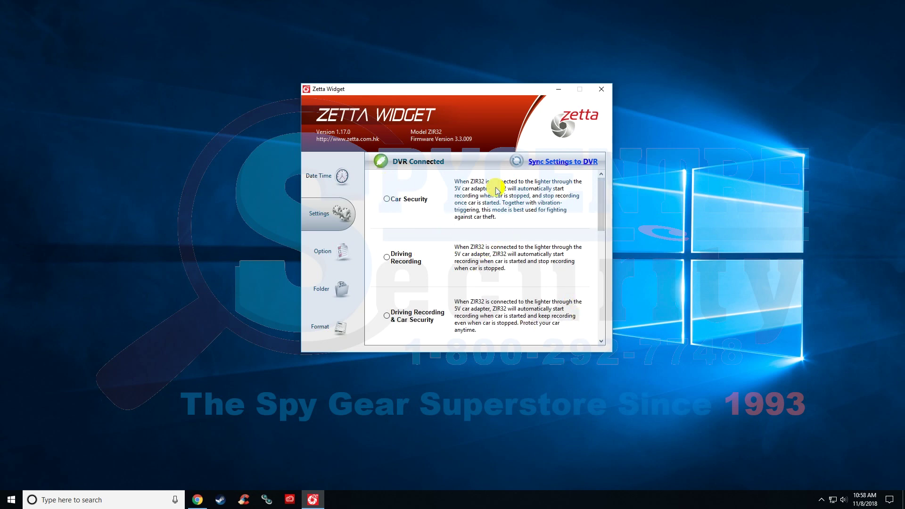
pyautogui.moveTo(600, 201); pyautogui.dragTo(425, 258)
pyautogui.click(387, 257)
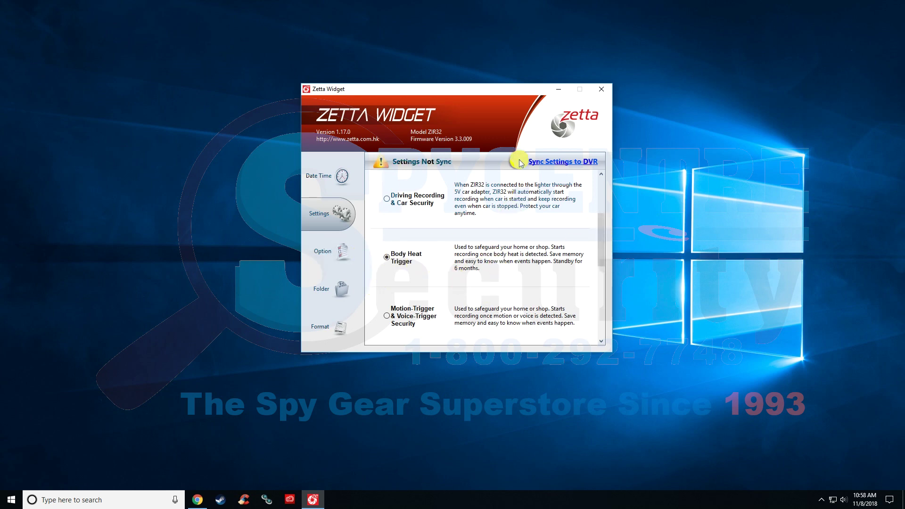
pyautogui.click(564, 169)
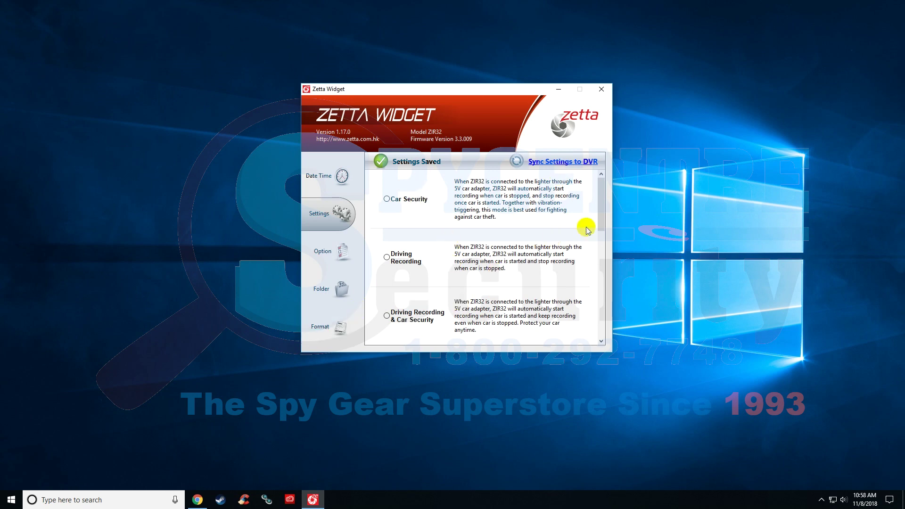
pyautogui.moveTo(601, 208); pyautogui.dragTo(604, 257)
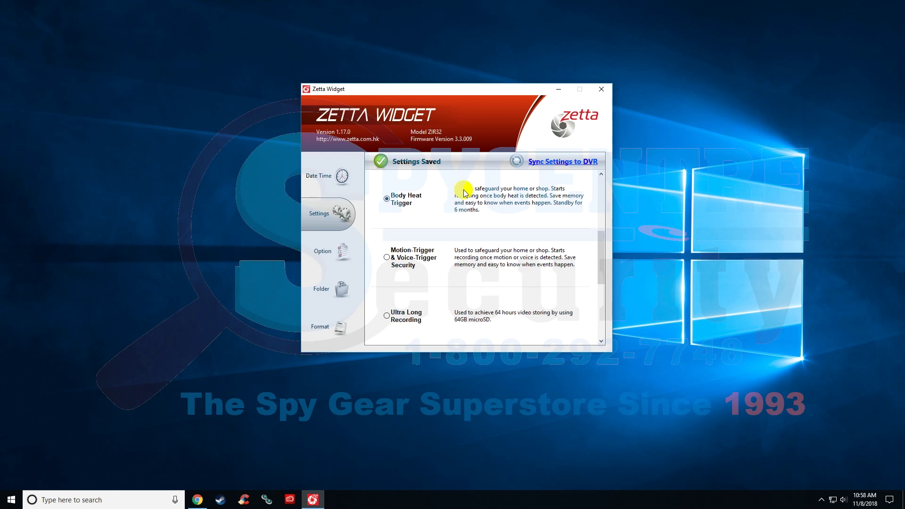
# Change the Setting Mode option to Custom Mode and save it
pyautogui.click(323, 251)
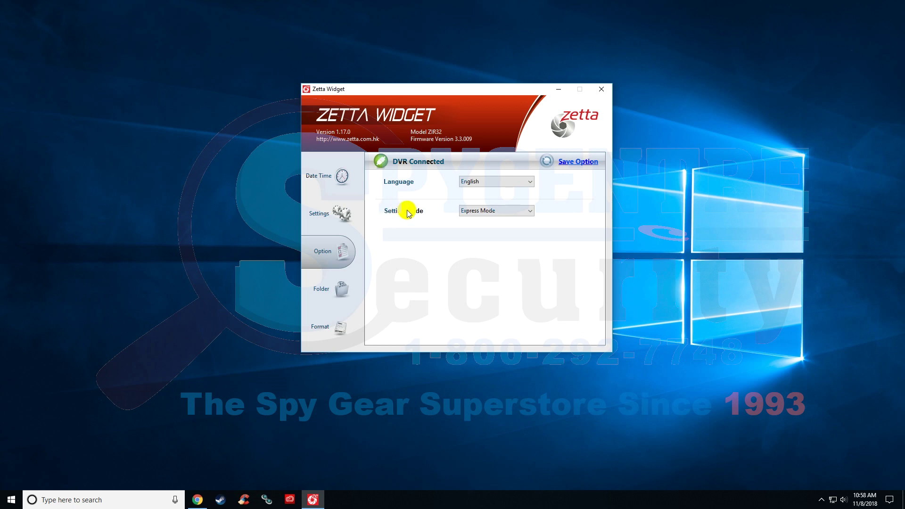
pyautogui.click(472, 216)
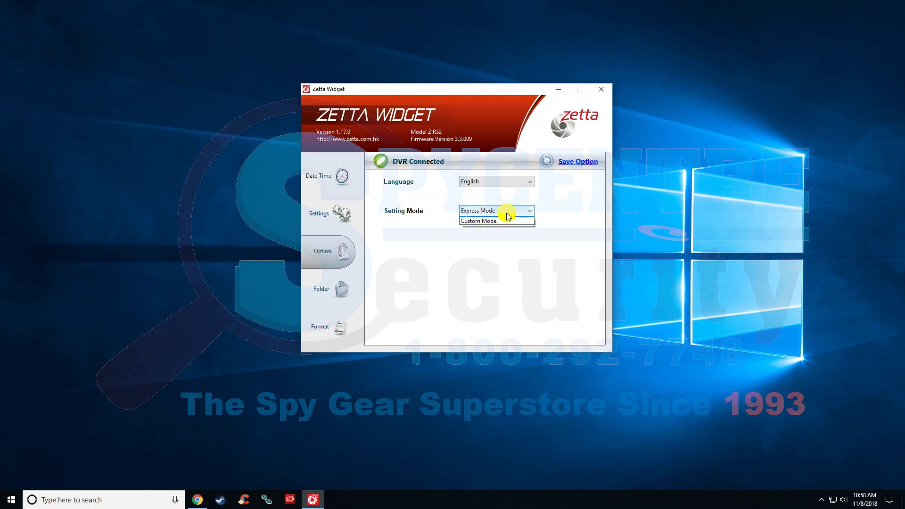
pyautogui.click(521, 226)
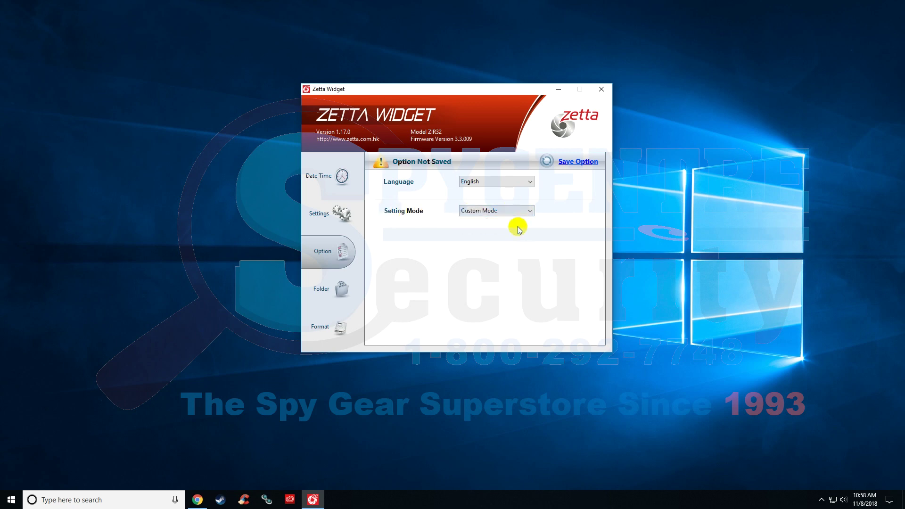
pyautogui.click(584, 164)
# Set Day/Night Mode to Auto switching, then return Chrome to the Zetta Max IR product page
pyautogui.click(346, 212)
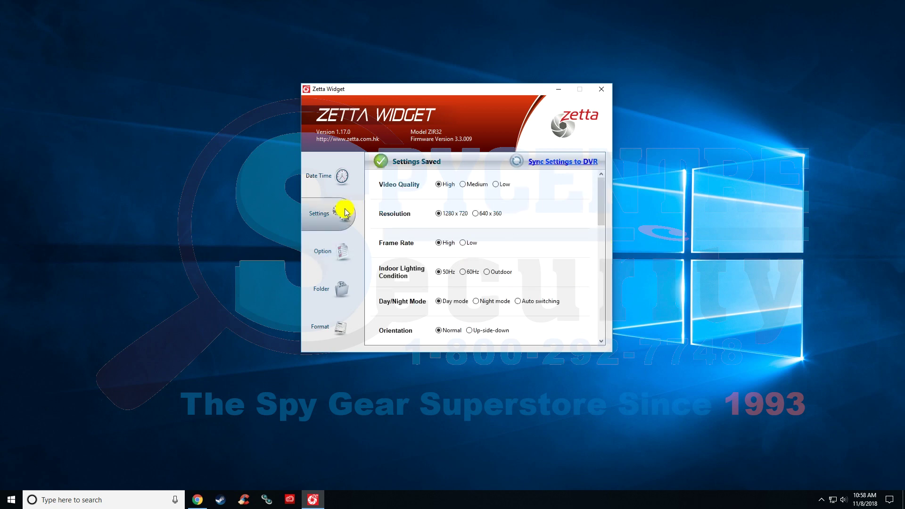
pyautogui.moveTo(602, 196); pyautogui.dragTo(594, 178)
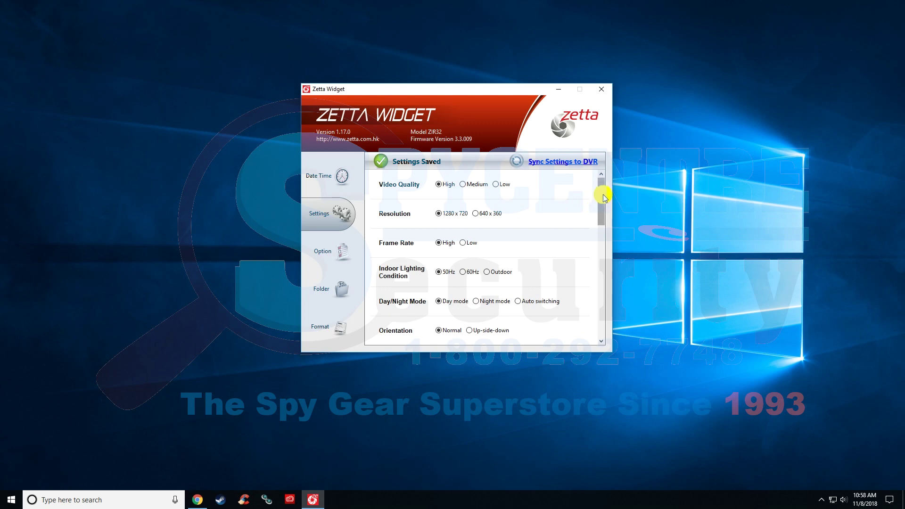
pyautogui.moveTo(603, 197); pyautogui.dragTo(618, 185)
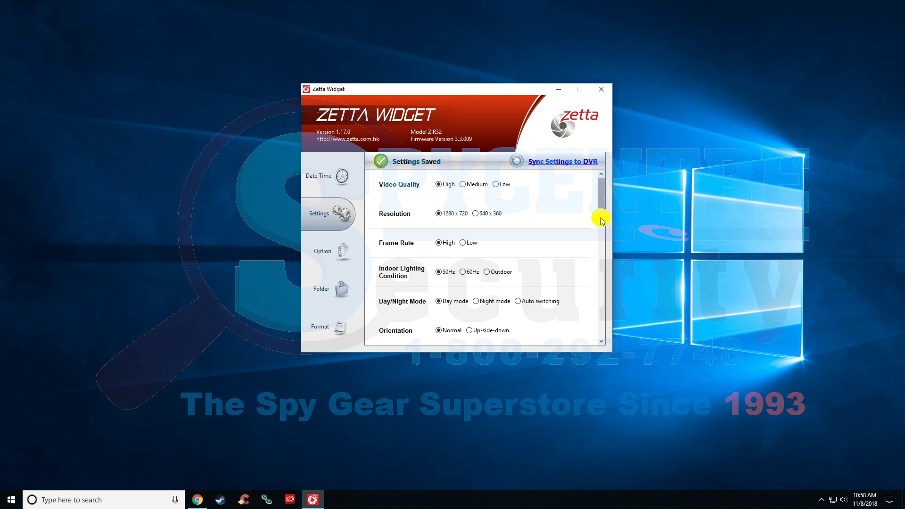
pyautogui.scroll(-1, 600, 217)
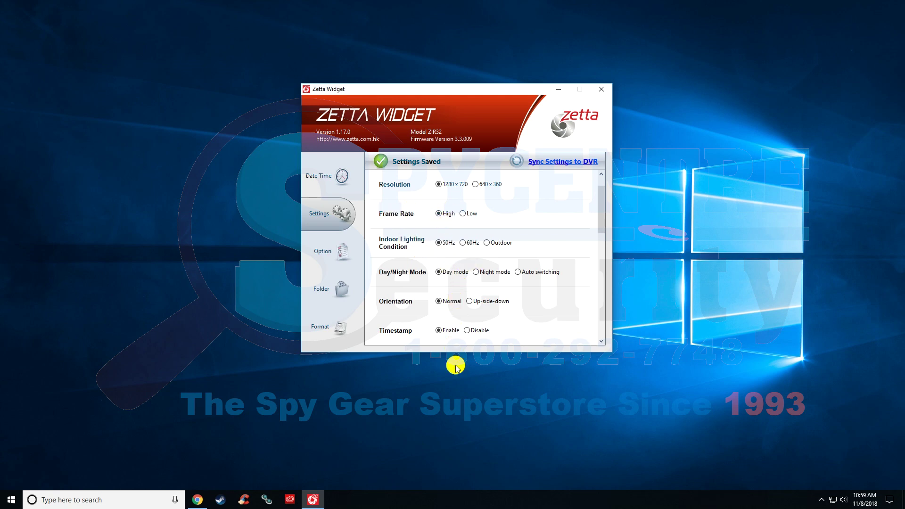
pyautogui.scroll(-1, 603, 221)
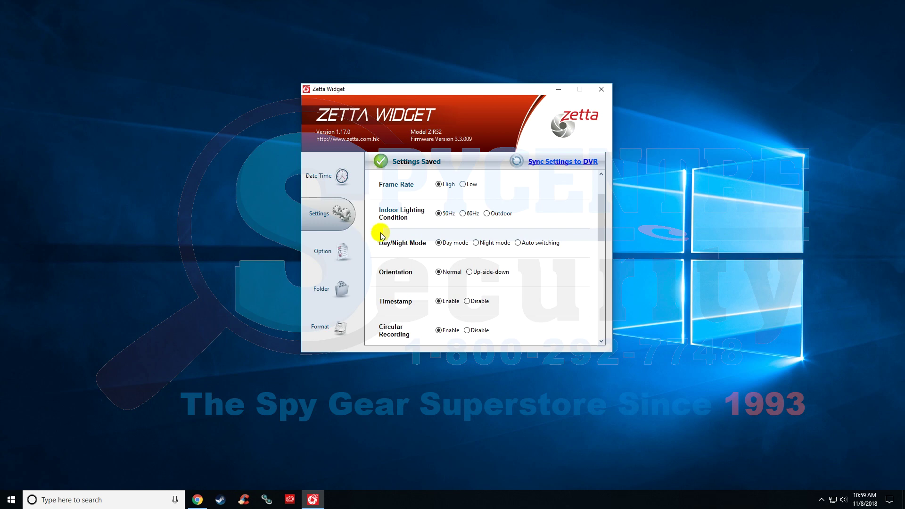
pyautogui.scroll(-1, 601, 224)
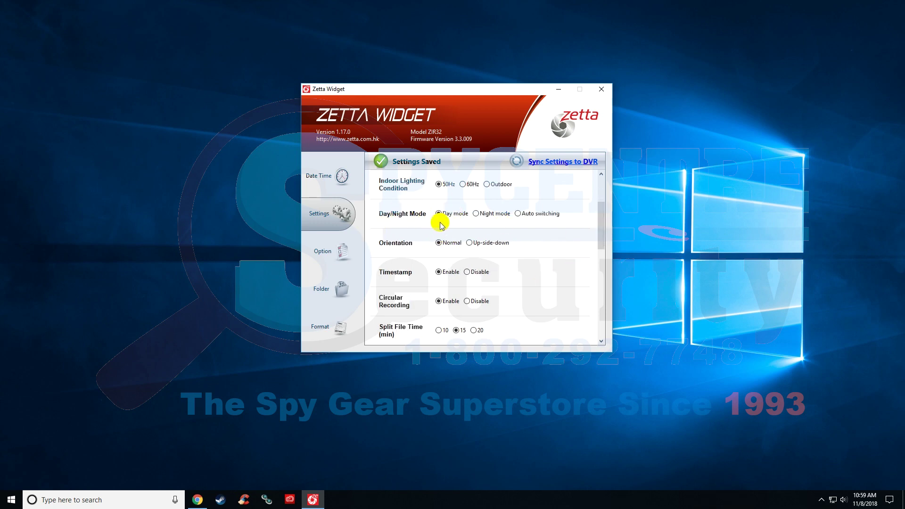
pyautogui.click(517, 213)
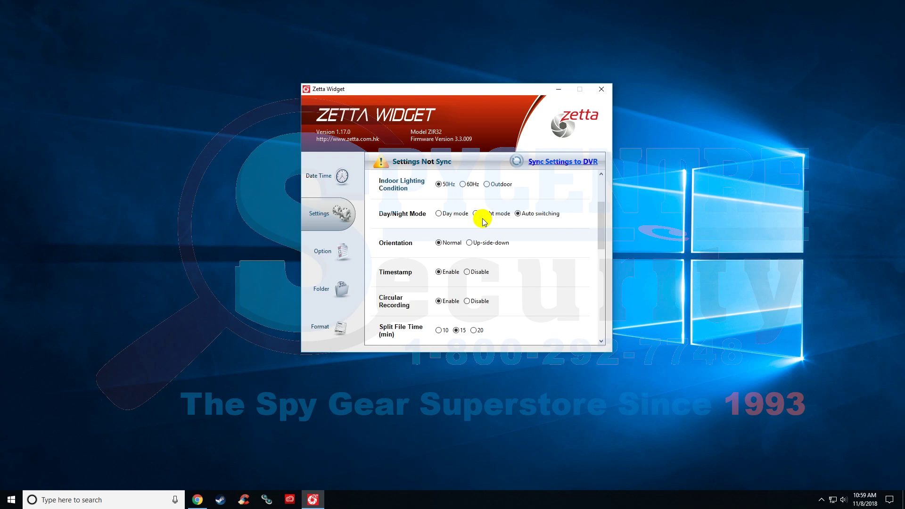
pyautogui.click(198, 499)
pyautogui.click(75, 8)
# Select 'IR' in the Zetta Max IR product title, then bring Zetta Widget back to the front
pyautogui.scroll(5, 198, 189)
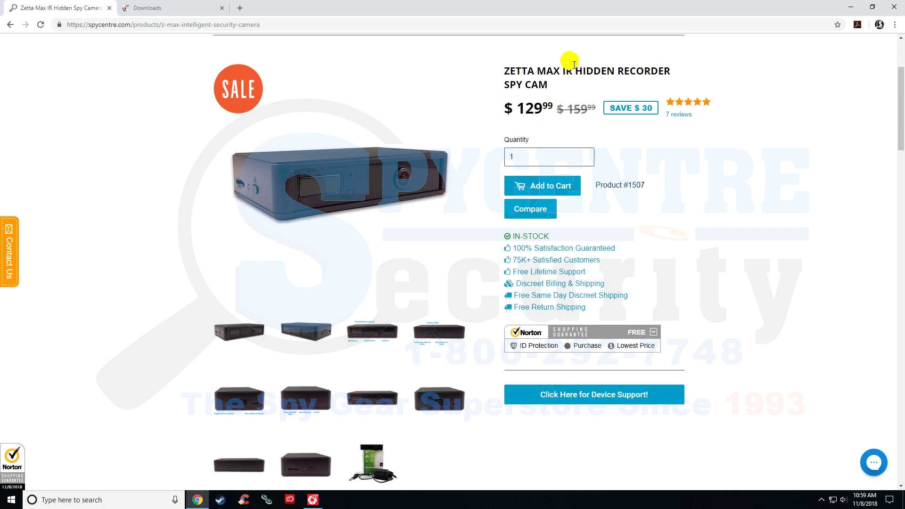
pyautogui.moveTo(563, 69); pyautogui.dragTo(579, 72)
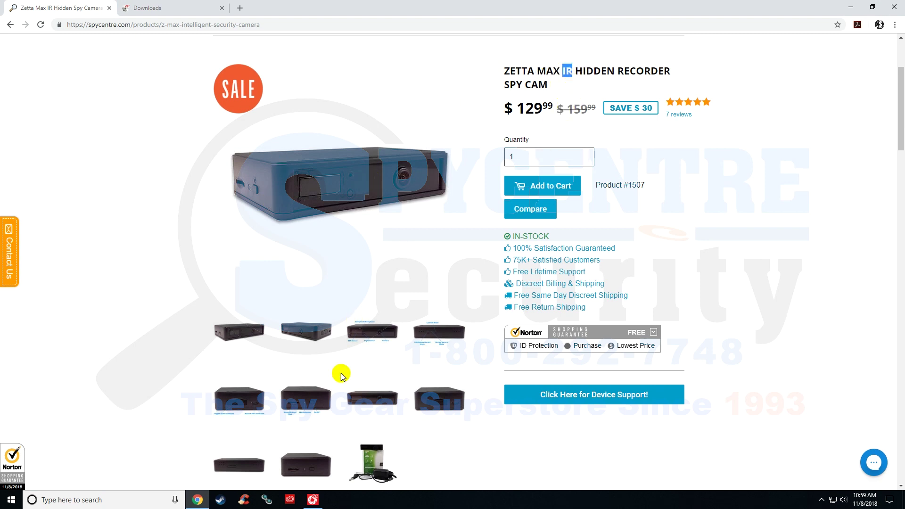
pyautogui.click(313, 500)
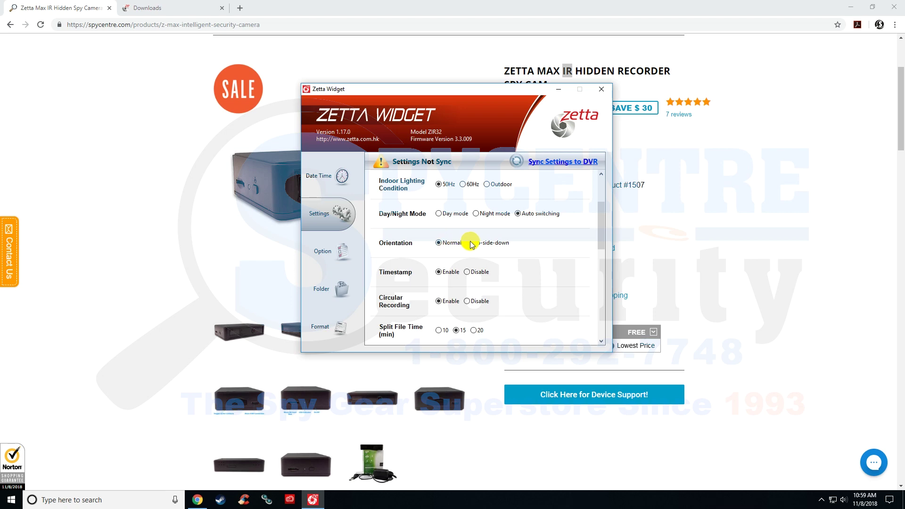
pyautogui.scroll(-1, 527, 278)
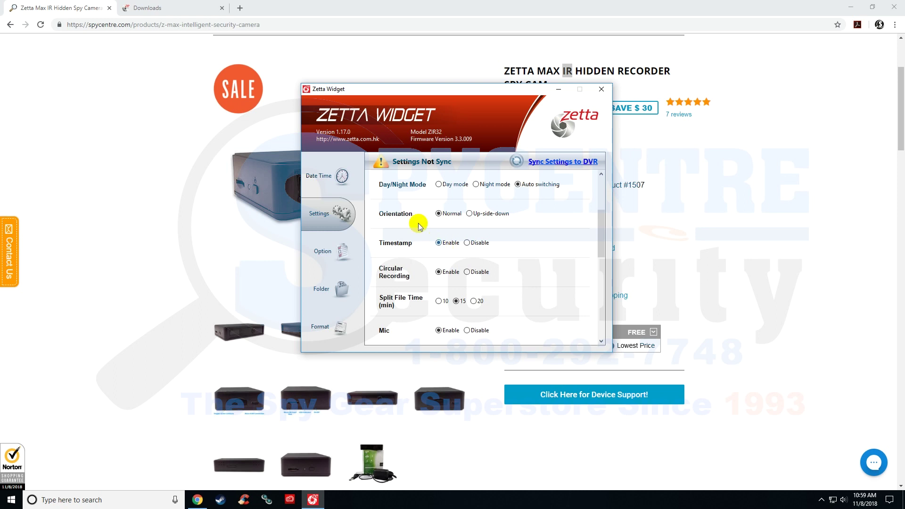
pyautogui.scroll(-1, 419, 224)
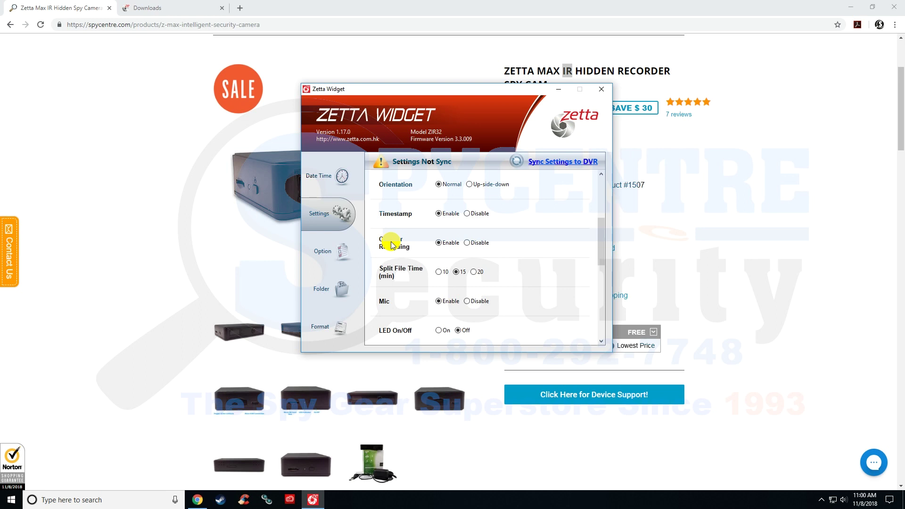
pyautogui.click(469, 242)
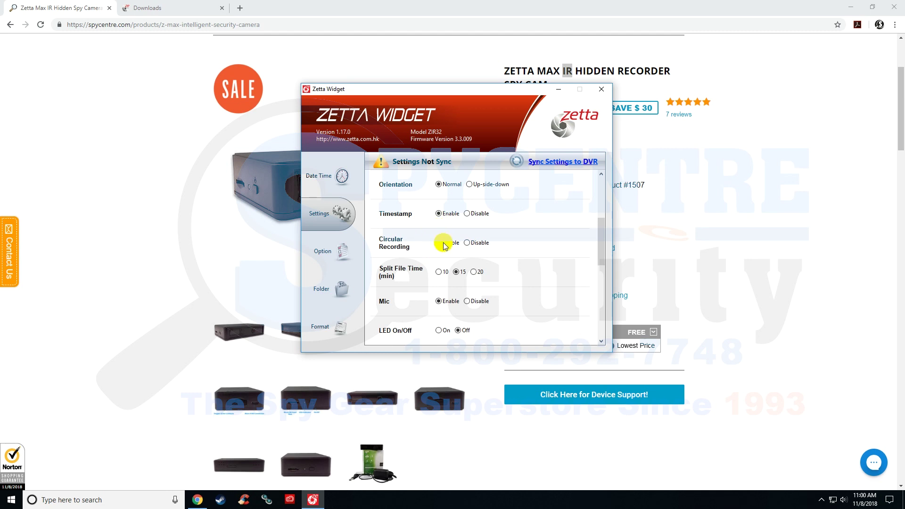
pyautogui.scroll(-1, 552, 247)
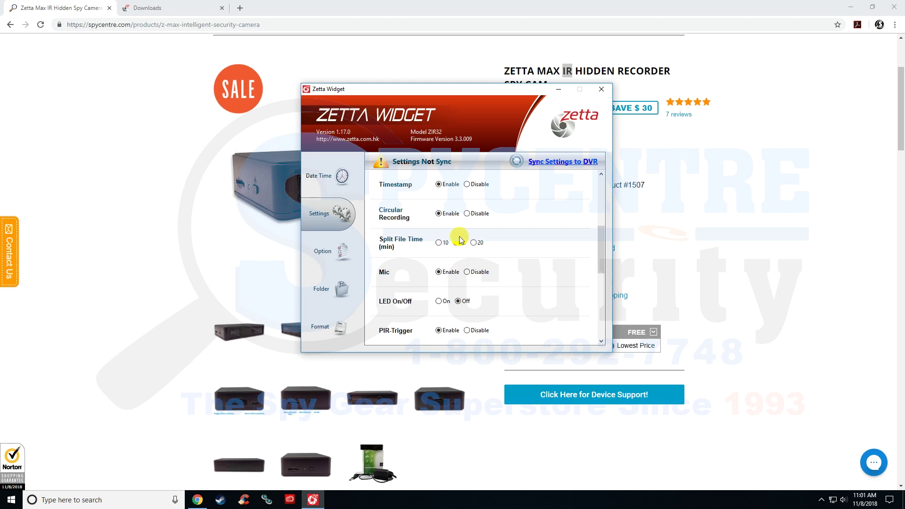
pyautogui.scroll(-1, 572, 249)
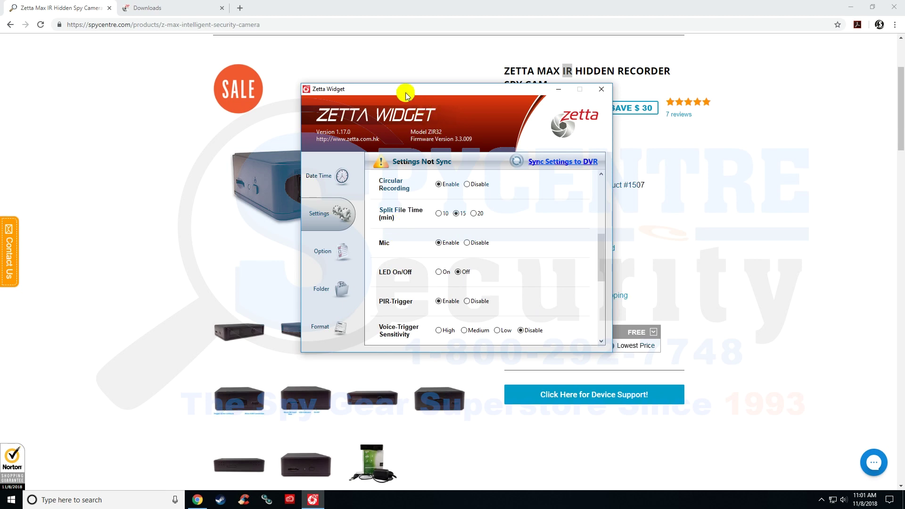
# Move the settings window up and to the right, and leave the LED indicator Off
pyautogui.moveTo(404, 91); pyautogui.dragTo(461, 69)
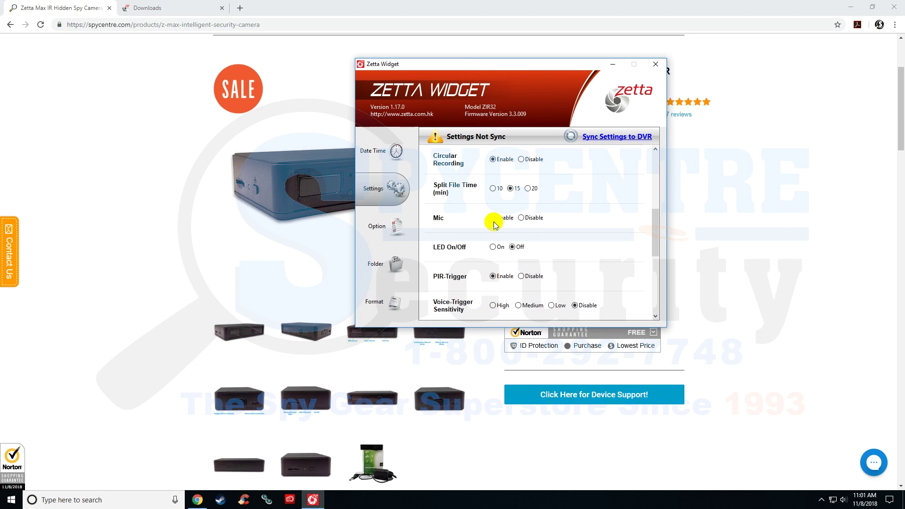
pyautogui.scroll(-1, 494, 225)
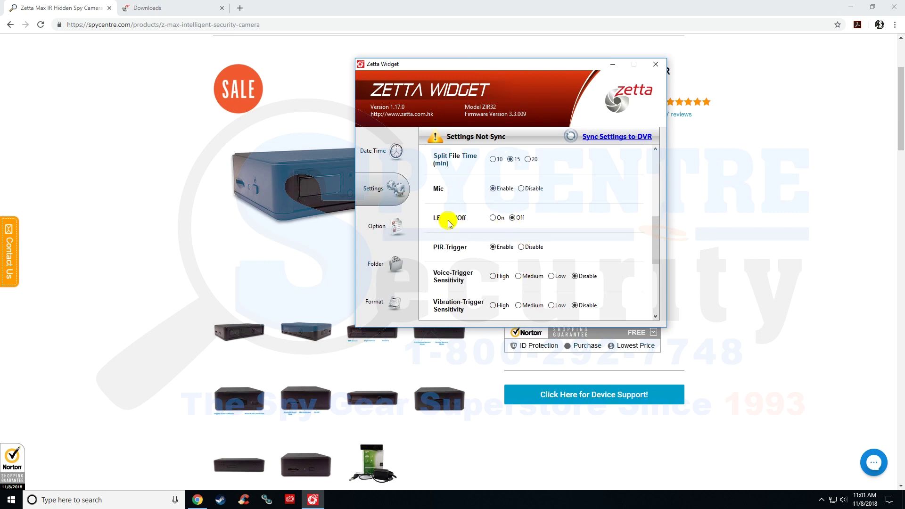
pyautogui.click(493, 218)
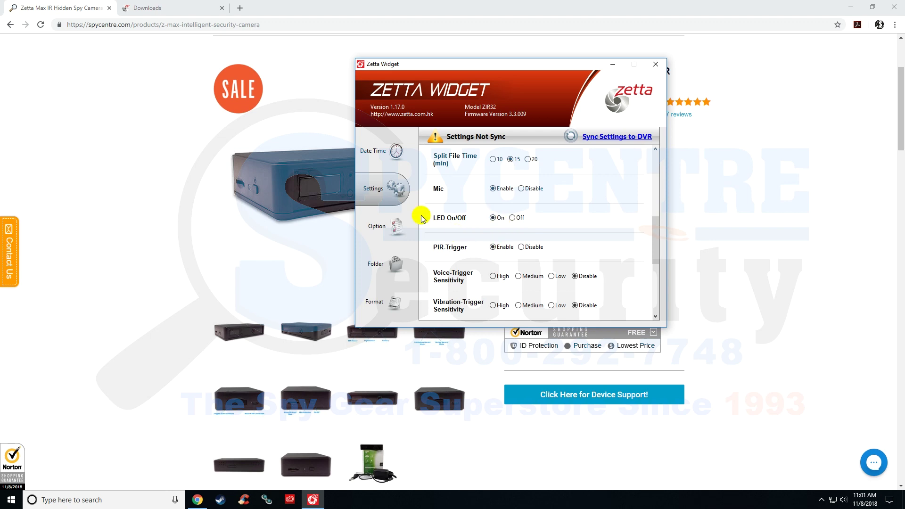
pyautogui.click(239, 208)
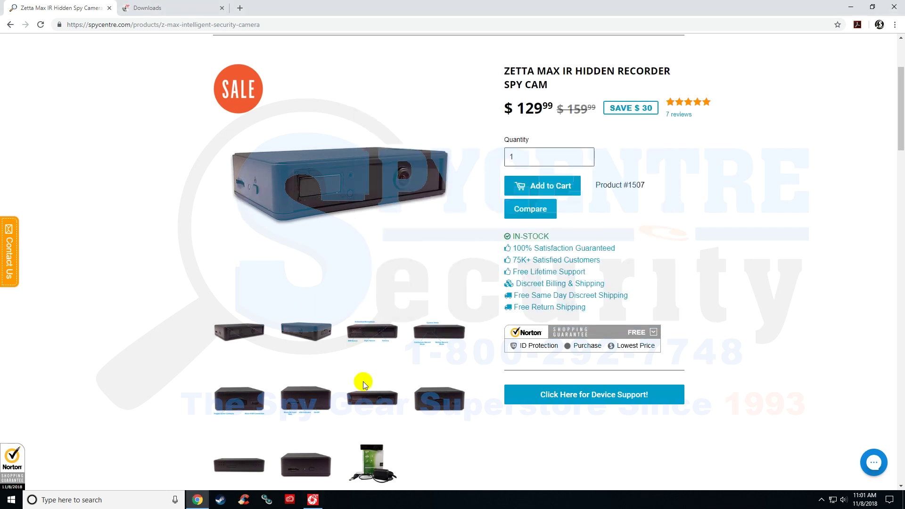
pyautogui.click(313, 499)
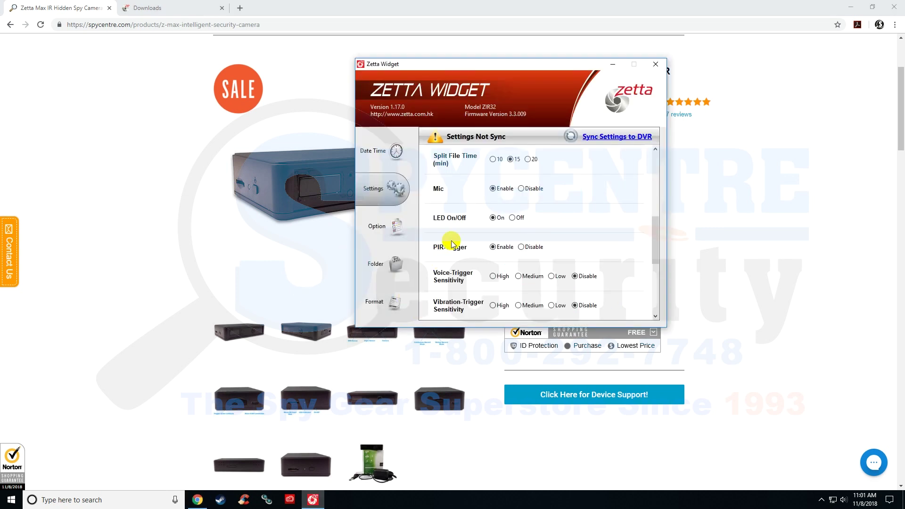
pyautogui.click(512, 218)
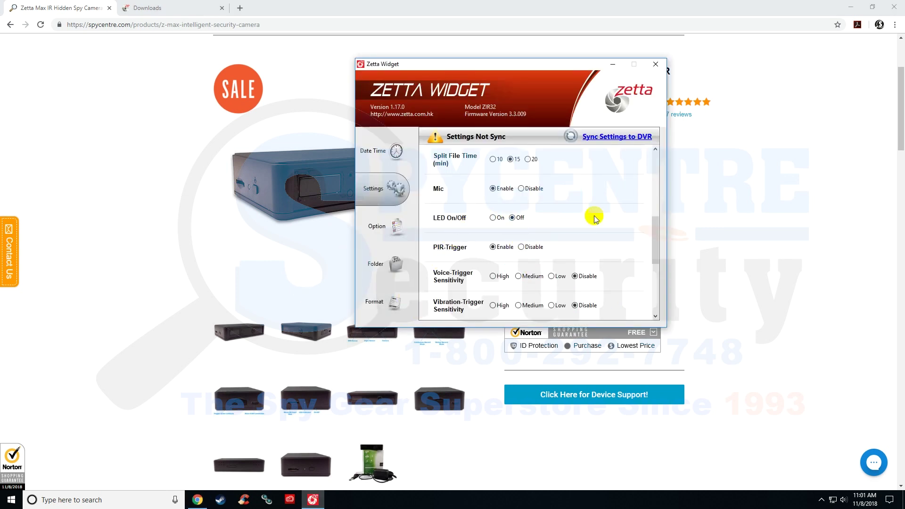
pyautogui.scroll(-1, 595, 219)
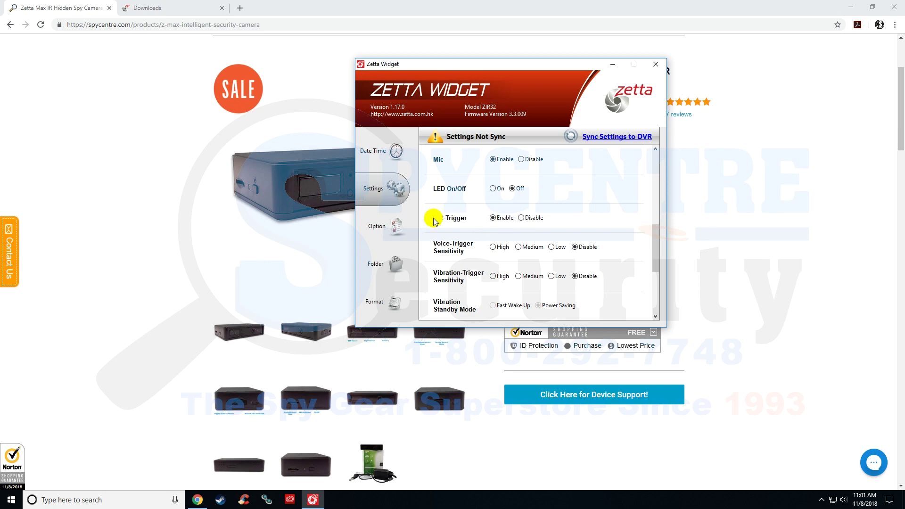
# Scroll the Zetta Max IR product page to the top and restore Zetta Widget over it
pyautogui.click(168, 259)
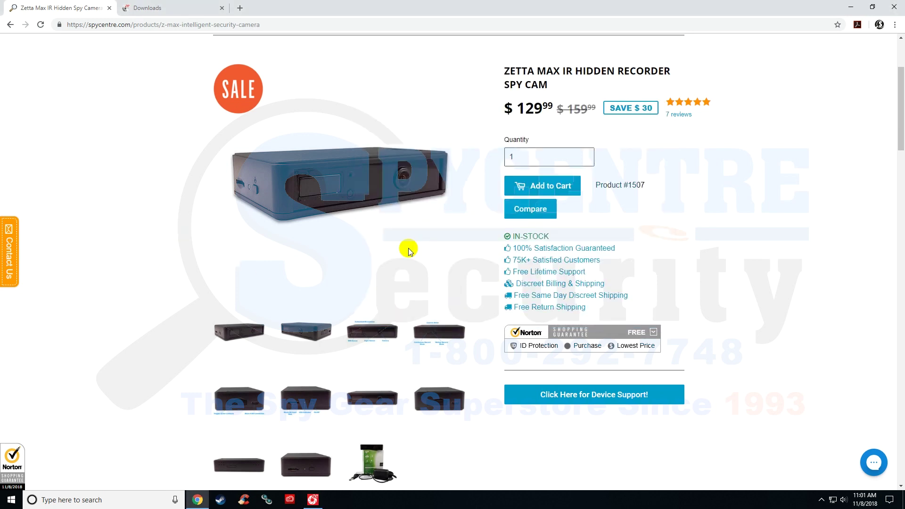
pyautogui.scroll(1, 405, 243)
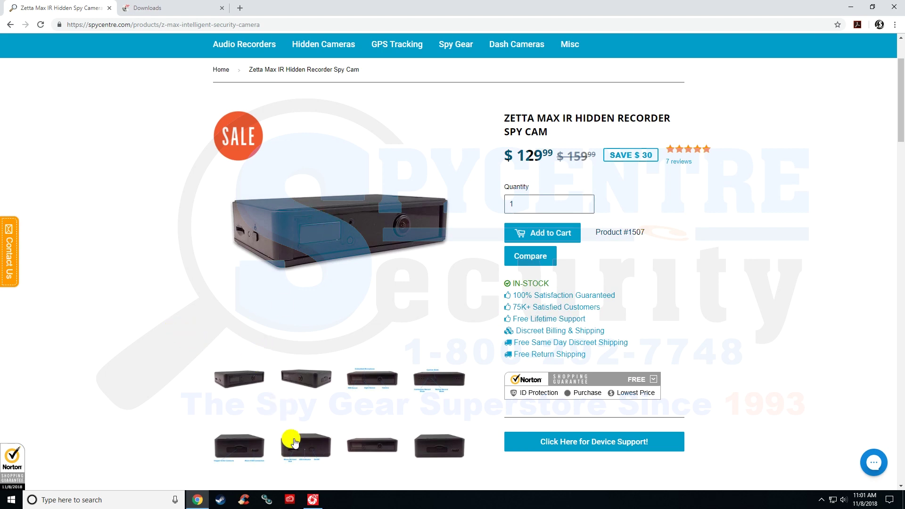
pyautogui.click(312, 499)
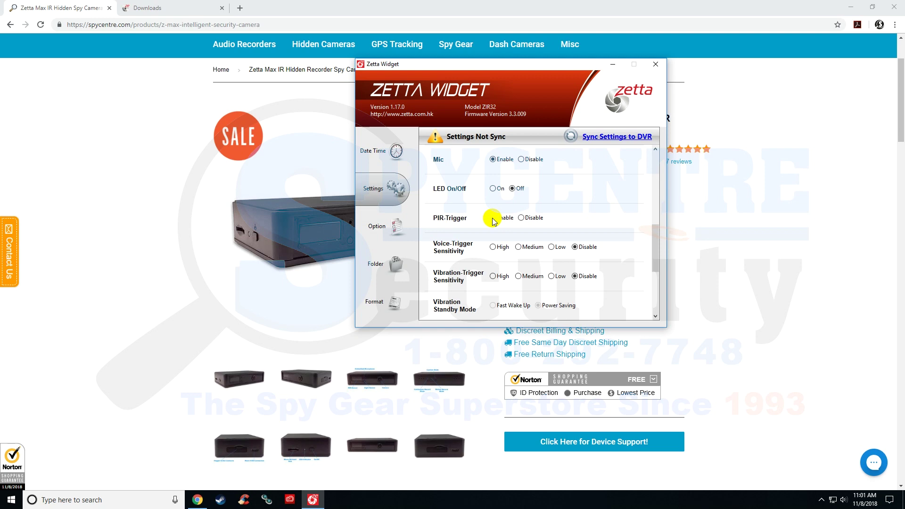
# Switch PIR-Trigger to Disable and then back to Enable
pyautogui.click(520, 217)
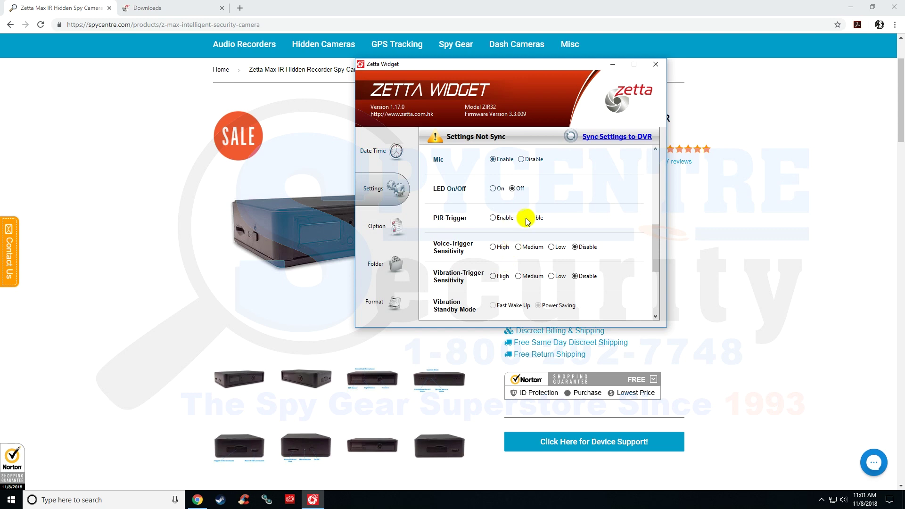
pyautogui.click(493, 218)
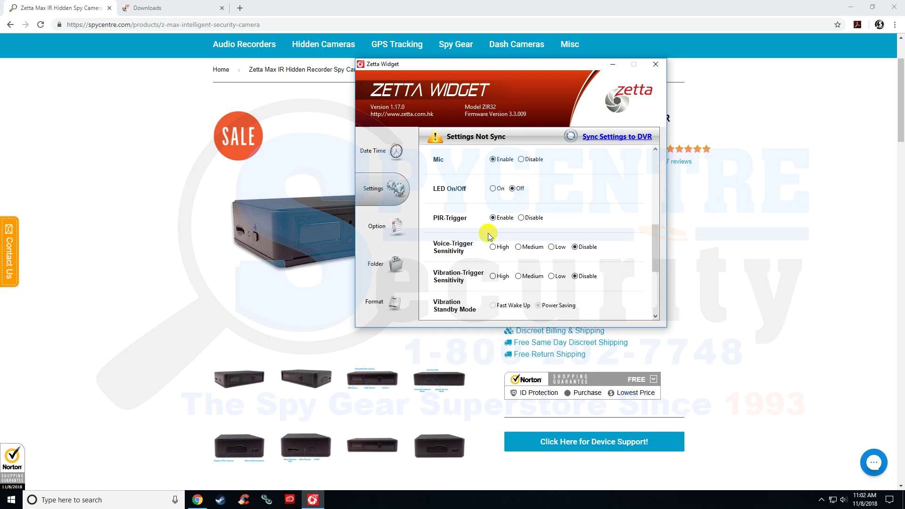
pyautogui.click(141, 283)
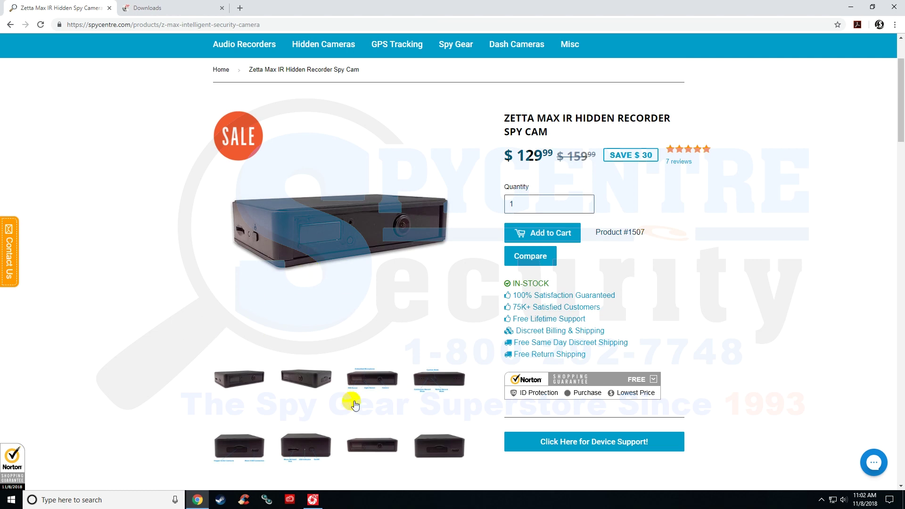
pyautogui.click(312, 500)
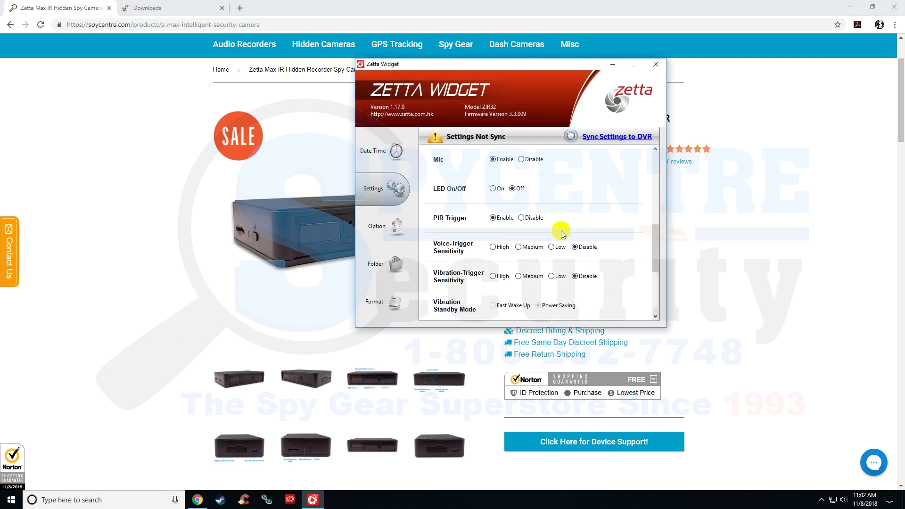
pyautogui.scroll(-1, 566, 228)
pyautogui.scroll(-1, 552, 201)
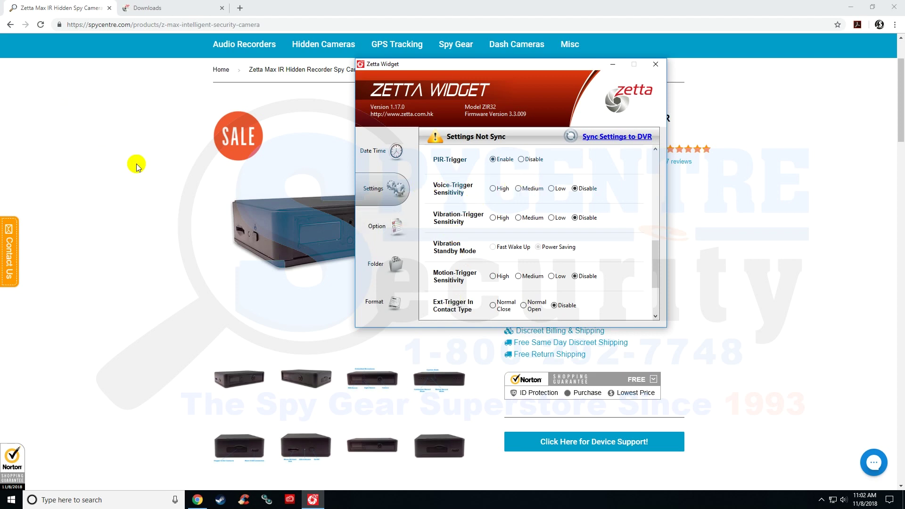
# Return the browser to the Zetta Max collection page and set Auto On/Off to Scheduled Recording
pyautogui.click(11, 24)
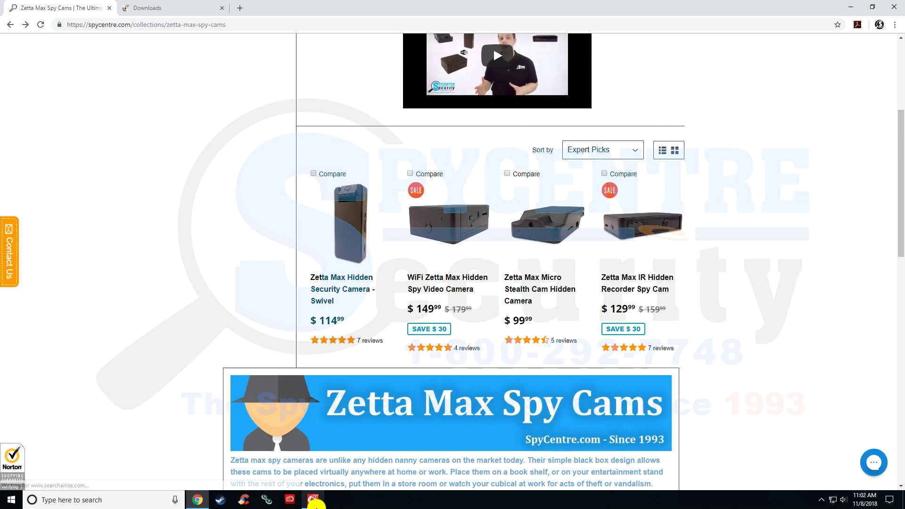
pyautogui.click(313, 500)
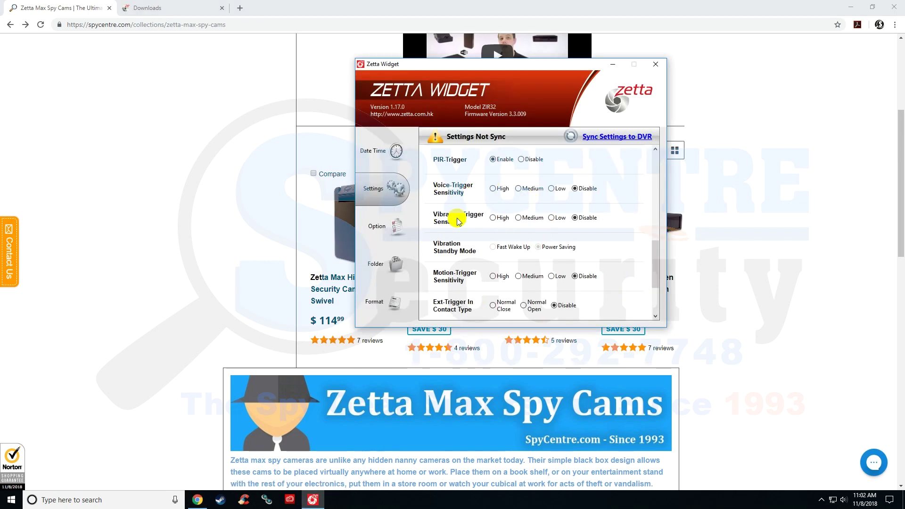
pyautogui.scroll(-2, 481, 268)
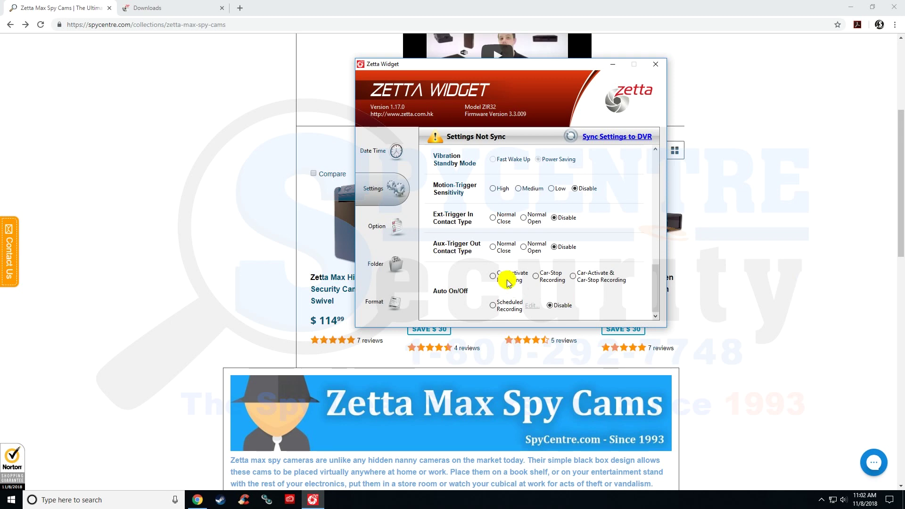
pyautogui.scroll(3, 507, 283)
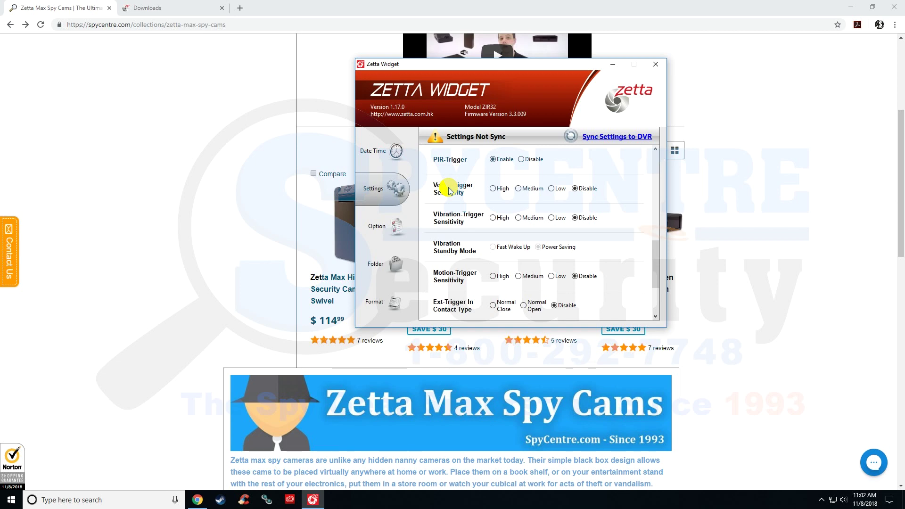
pyautogui.scroll(-1, 460, 190)
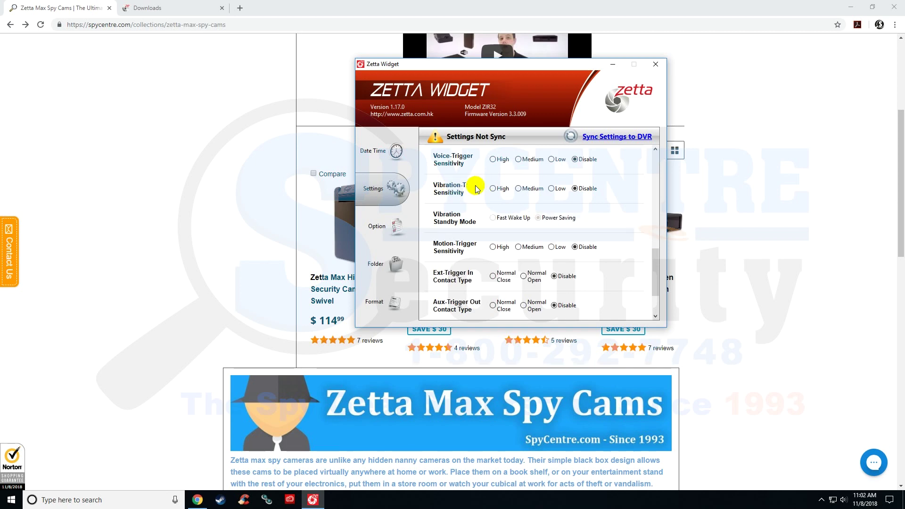
pyautogui.scroll(-2, 499, 231)
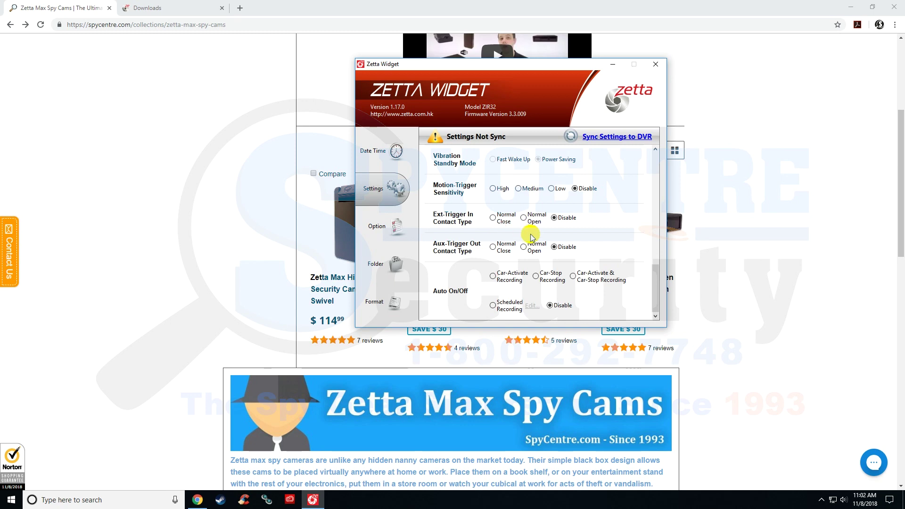
pyautogui.scroll(5, 537, 243)
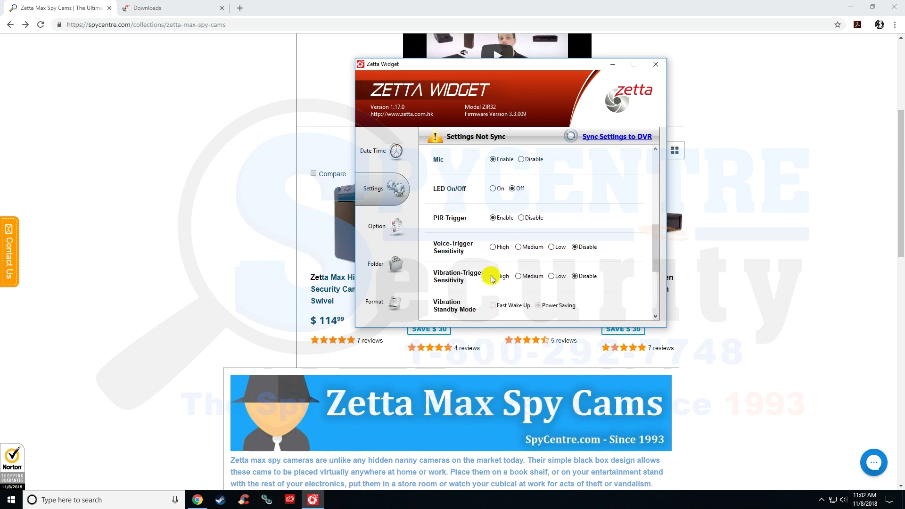
pyautogui.scroll(-1, 564, 274)
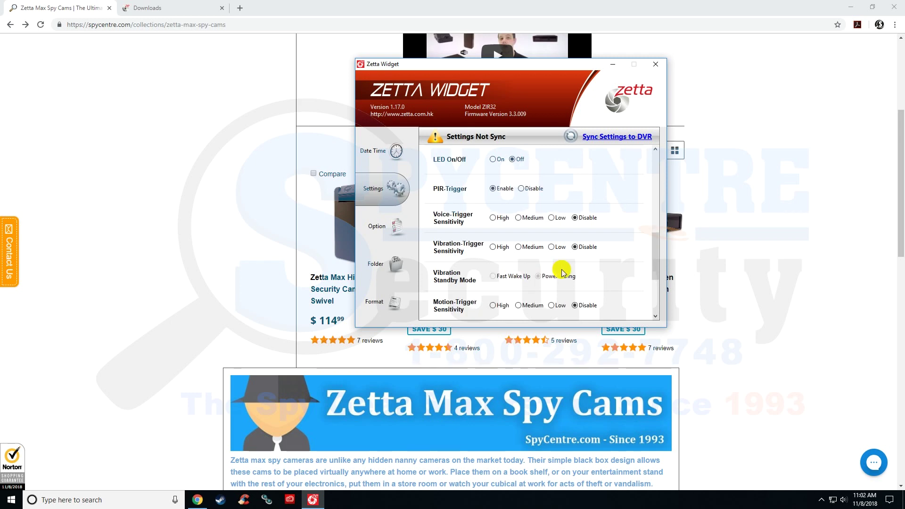
pyautogui.scroll(-2, 564, 274)
pyautogui.scroll(-2, 563, 274)
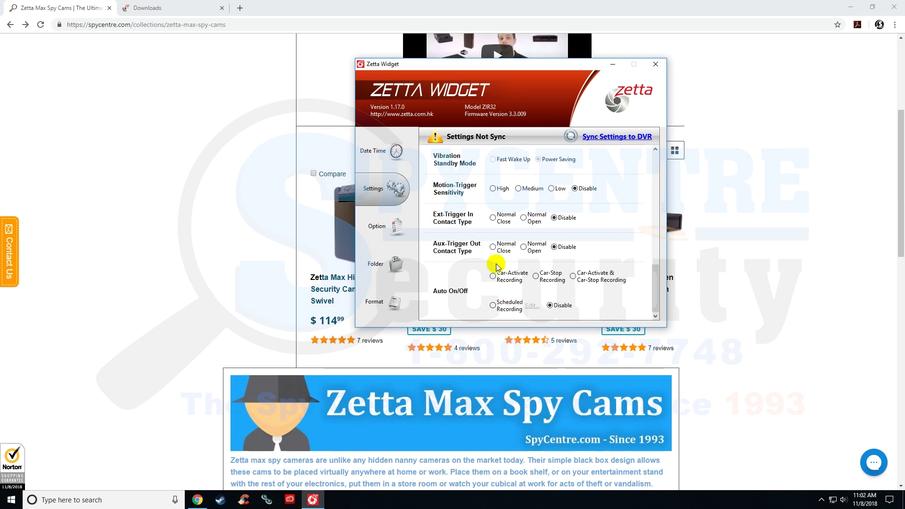
pyautogui.click(493, 306)
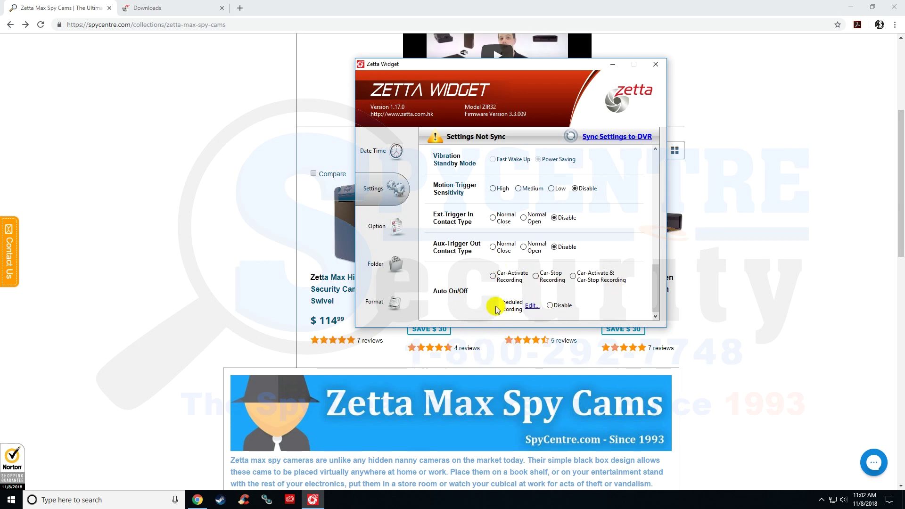
# Create a Sunday 09:00 triggered-recording task using PIR-Trigger, then mark a longer Sunday span from 10:00
pyautogui.click(530, 307)
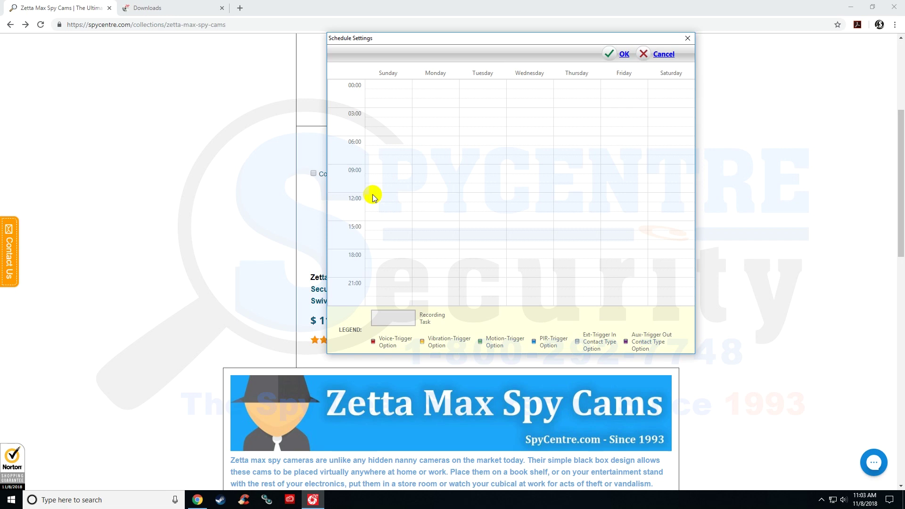
pyautogui.click(381, 172)
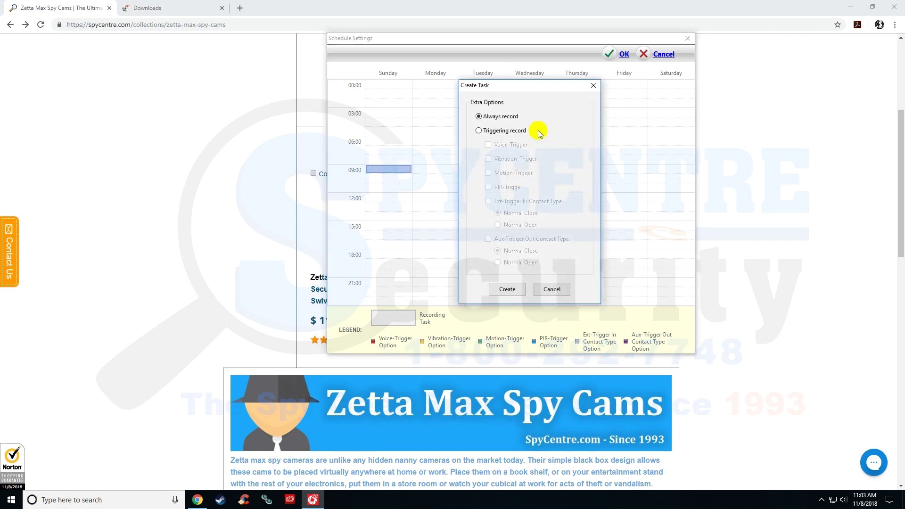
pyautogui.click(479, 132)
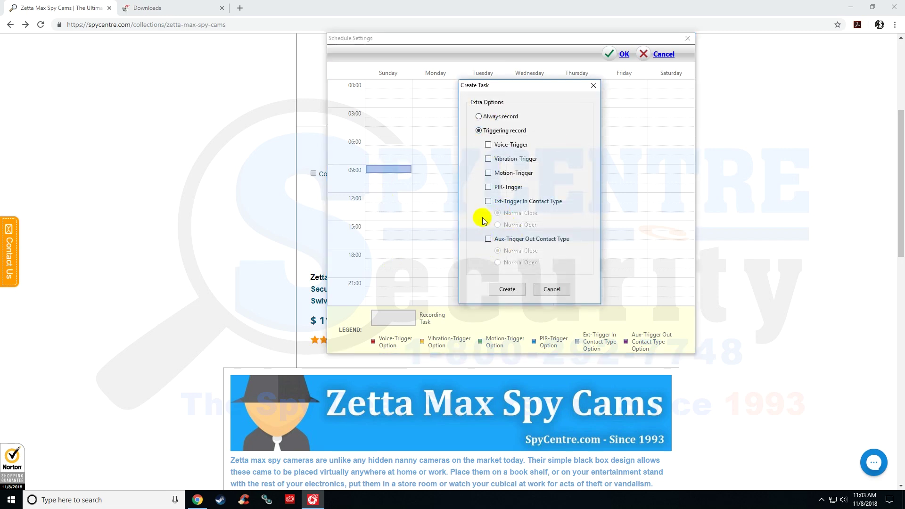
pyautogui.click(489, 188)
pyautogui.click(504, 290)
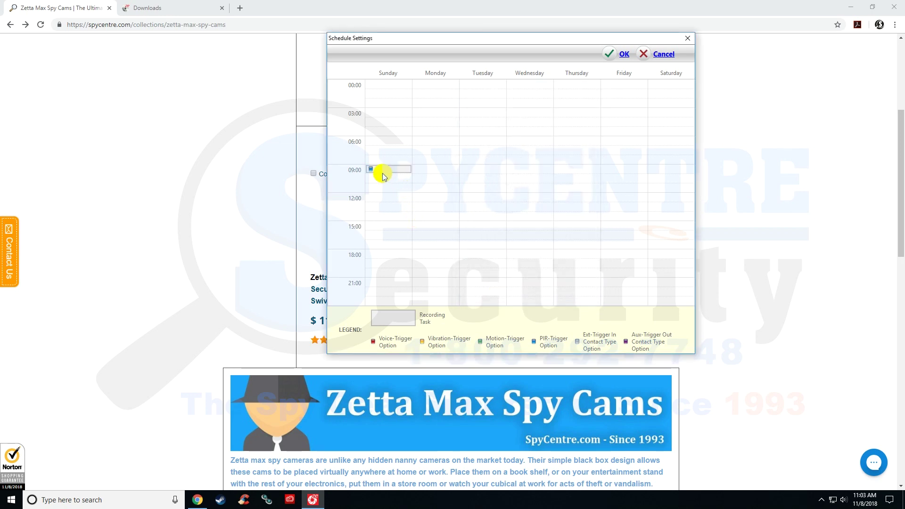
pyautogui.moveTo(379, 183); pyautogui.dragTo(392, 255)
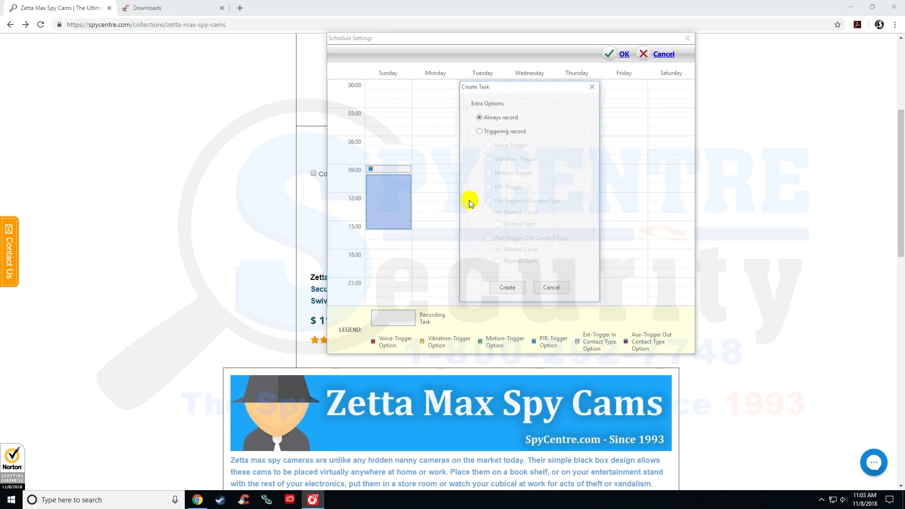
# Drop the pending Sunday task and create a PIR-triggered Monday 06:00–16:00 recording task
pyautogui.click(549, 295)
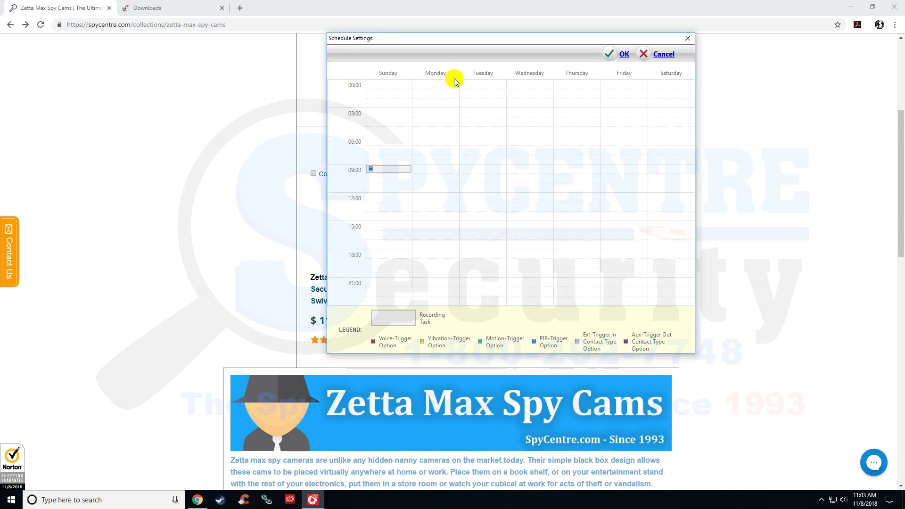
pyautogui.moveTo(426, 141); pyautogui.dragTo(436, 247)
pyautogui.click(480, 131)
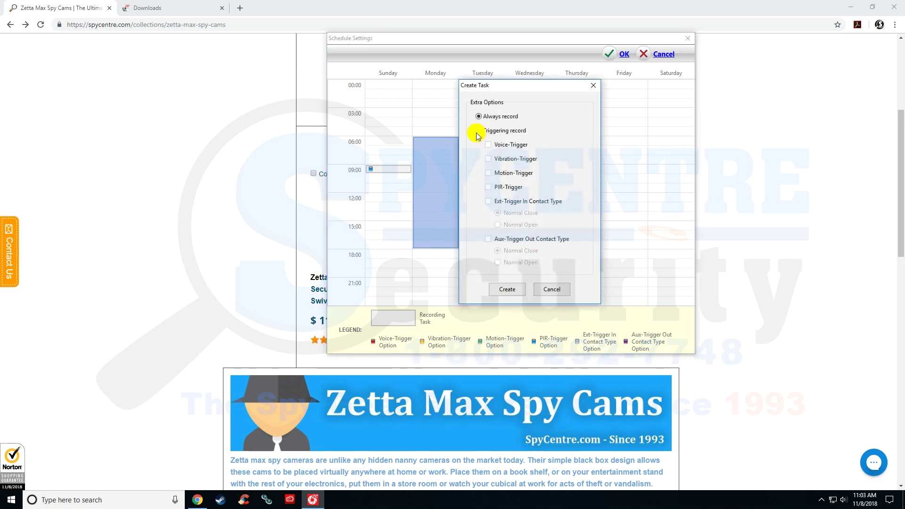
pyautogui.click(521, 288)
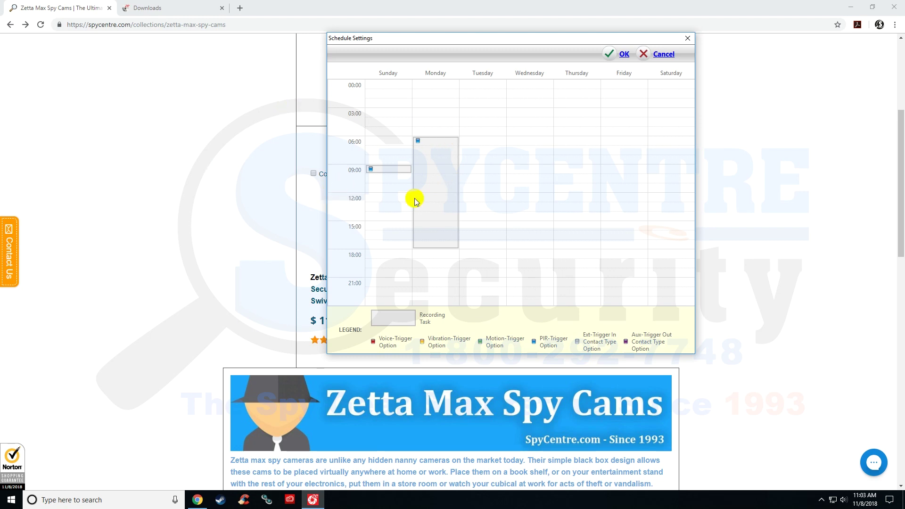
# Create an always-record Tuesday 00:00–06:00 task, review the Monday task unchanged, and close the schedule
pyautogui.moveTo(472, 82); pyautogui.dragTo(471, 132)
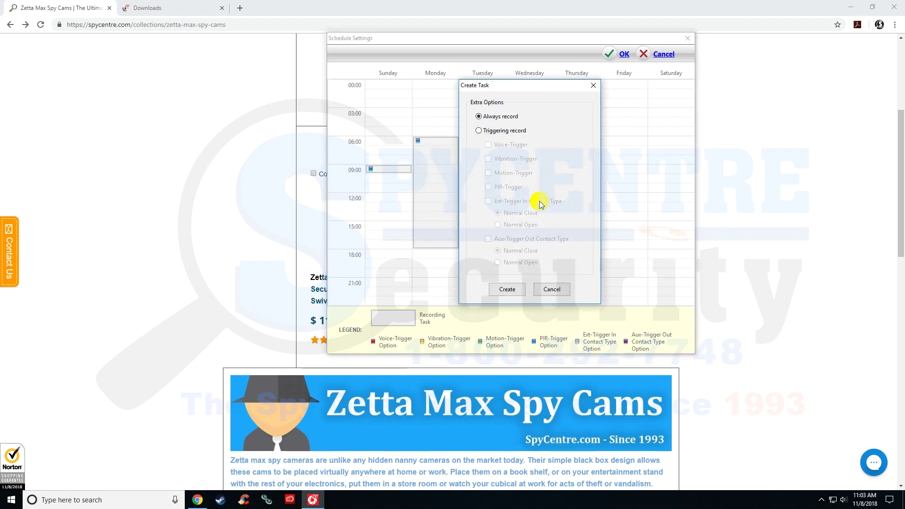
pyautogui.click(509, 288)
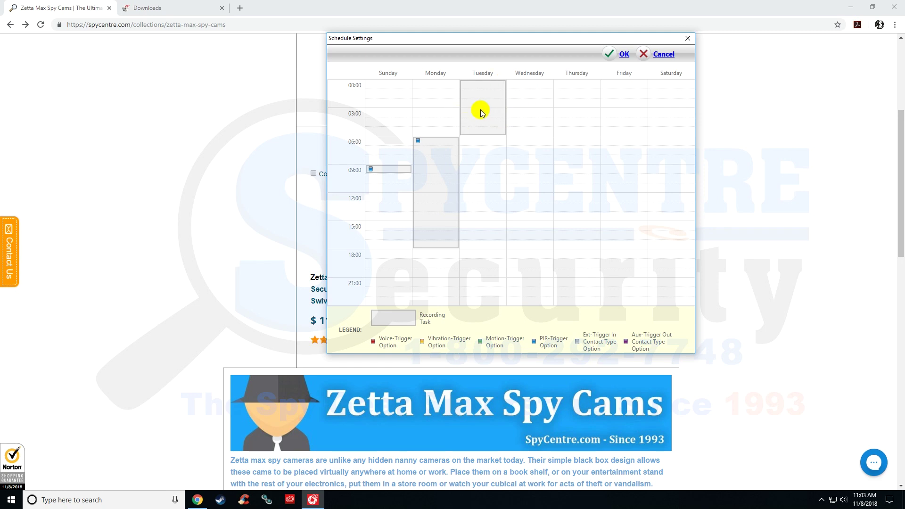
pyautogui.rightClick(423, 139)
pyautogui.click(427, 145)
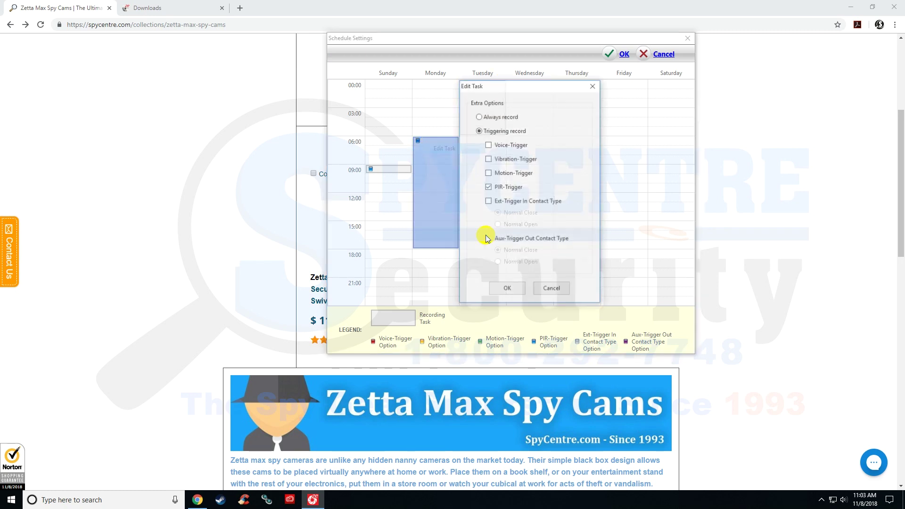
pyautogui.click(553, 291)
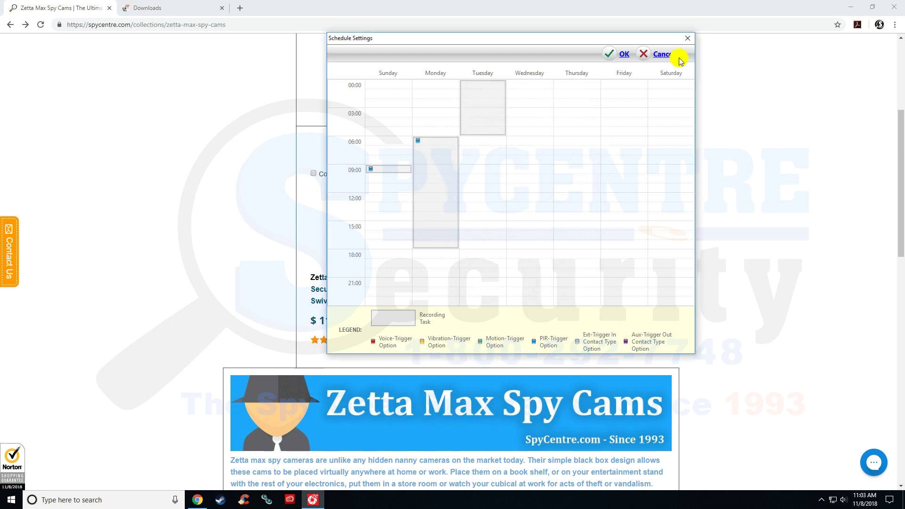
pyautogui.click(664, 54)
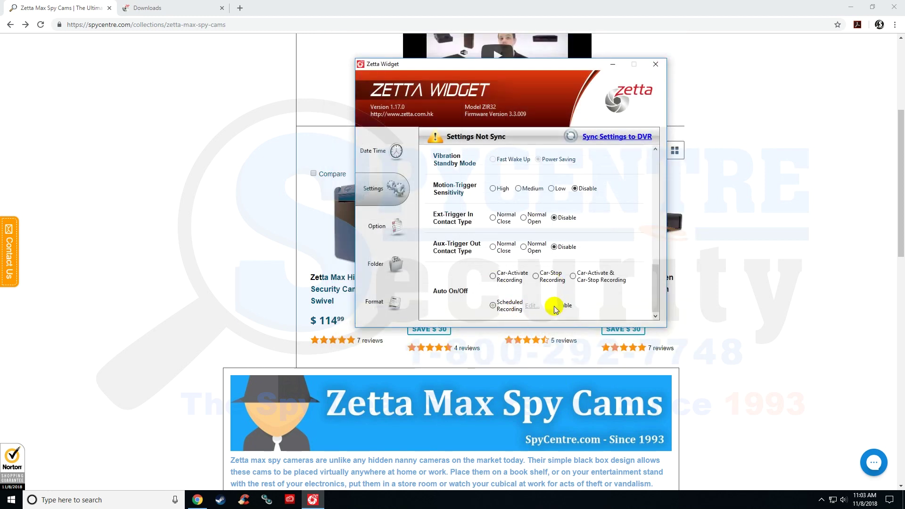
# Sync the current custom settings to the DVR
pyautogui.scroll(5, 555, 307)
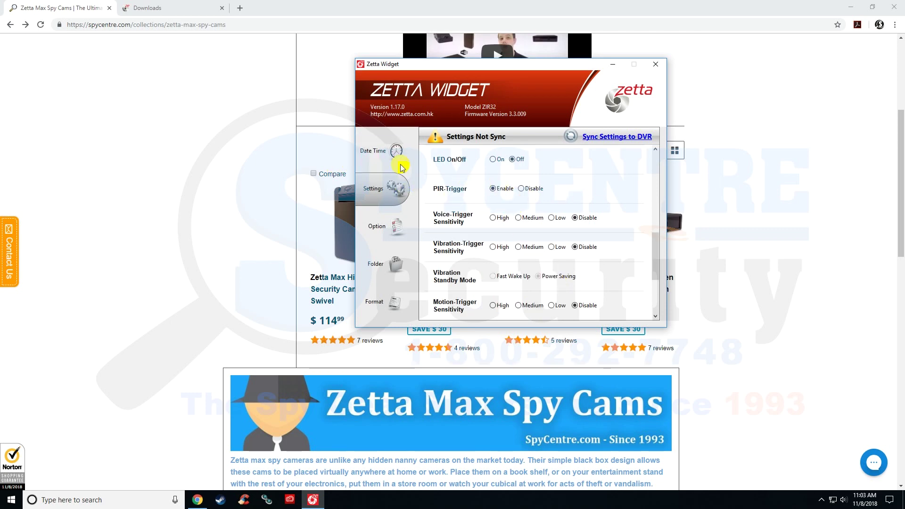
pyautogui.scroll(-3, 555, 268)
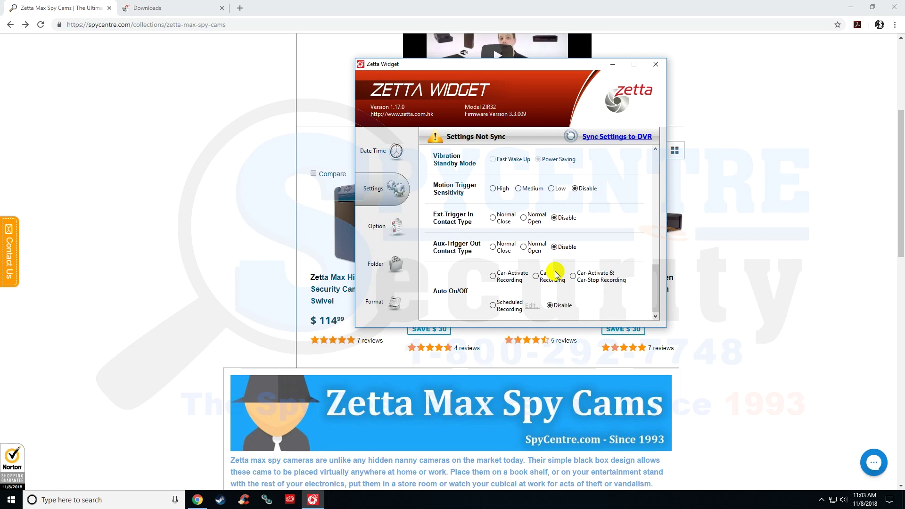
pyautogui.scroll(5, 532, 230)
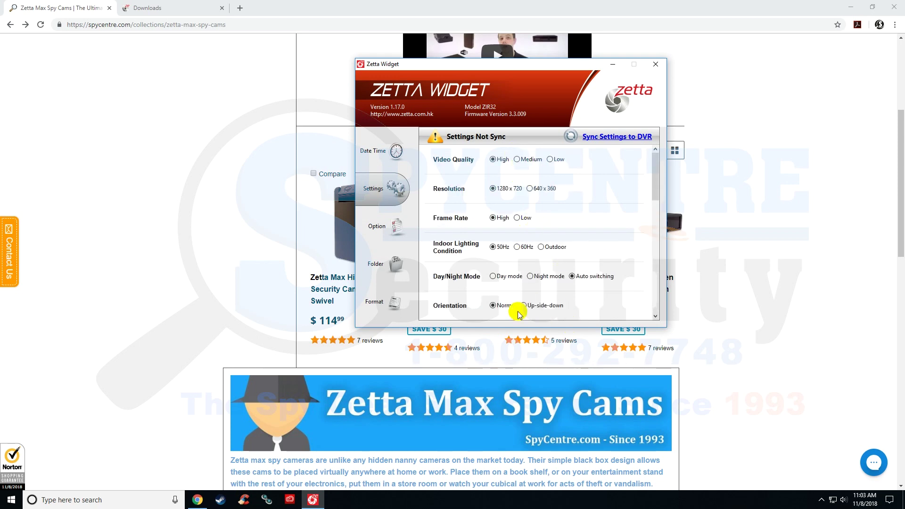
pyautogui.click(593, 137)
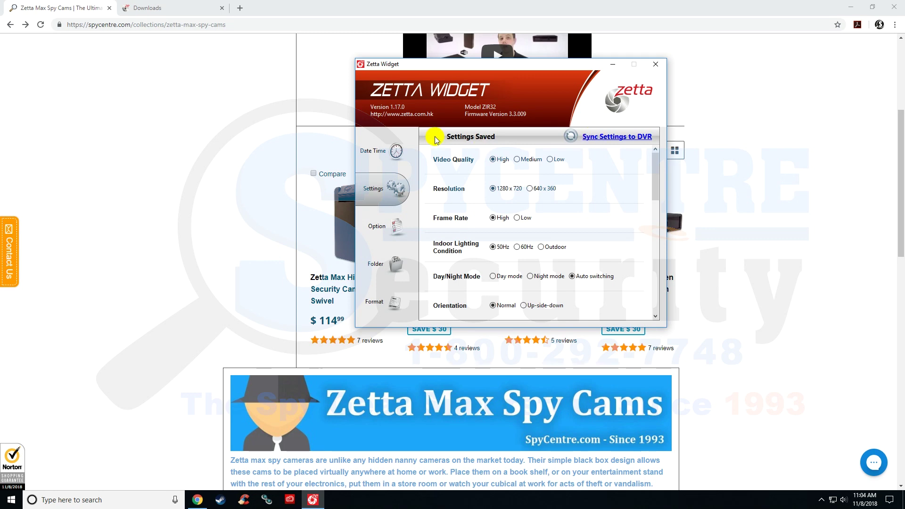
# Try Medium/Low quality and 640 x 360, then restore High at 1280 x 720 and sync again
pyautogui.scroll(-5, 486, 223)
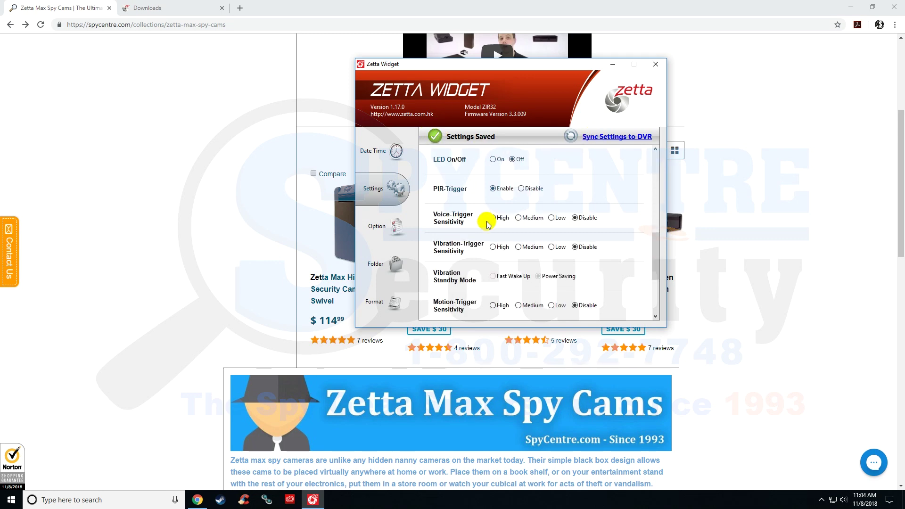
pyautogui.scroll(5, 488, 224)
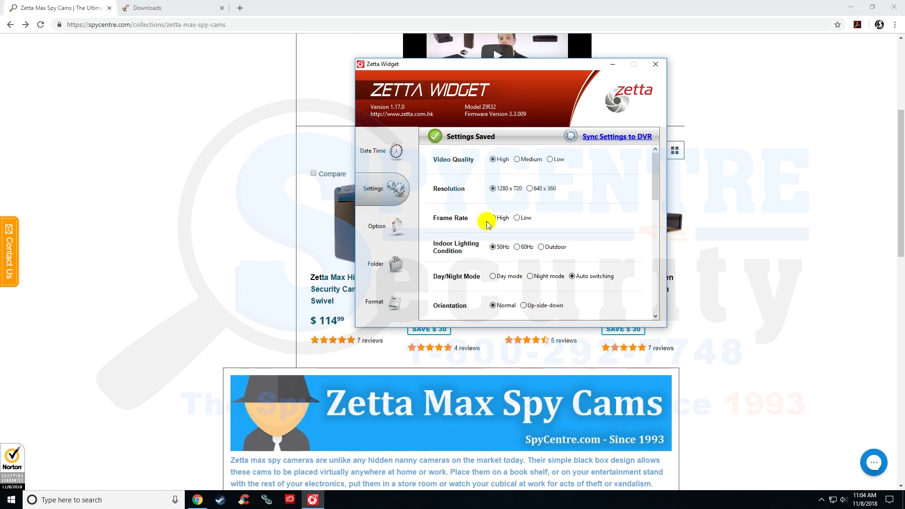
pyautogui.click(517, 159)
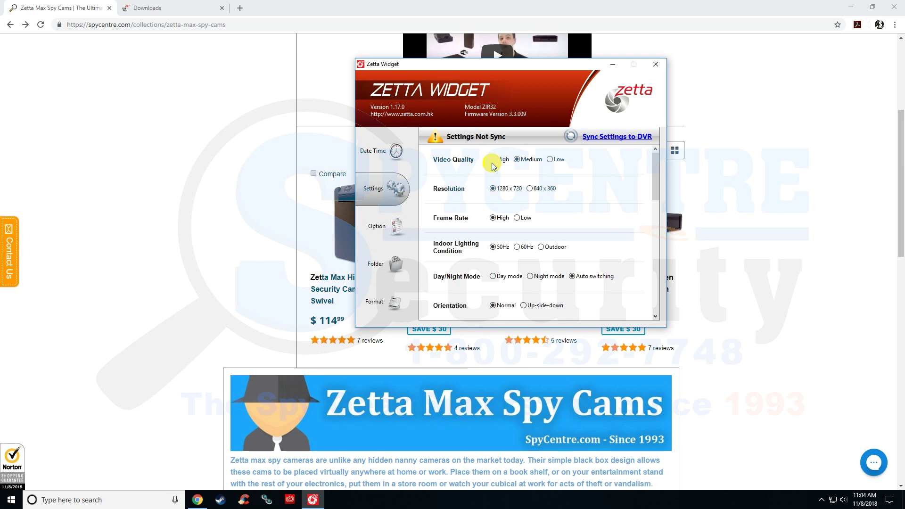
pyautogui.click(531, 162)
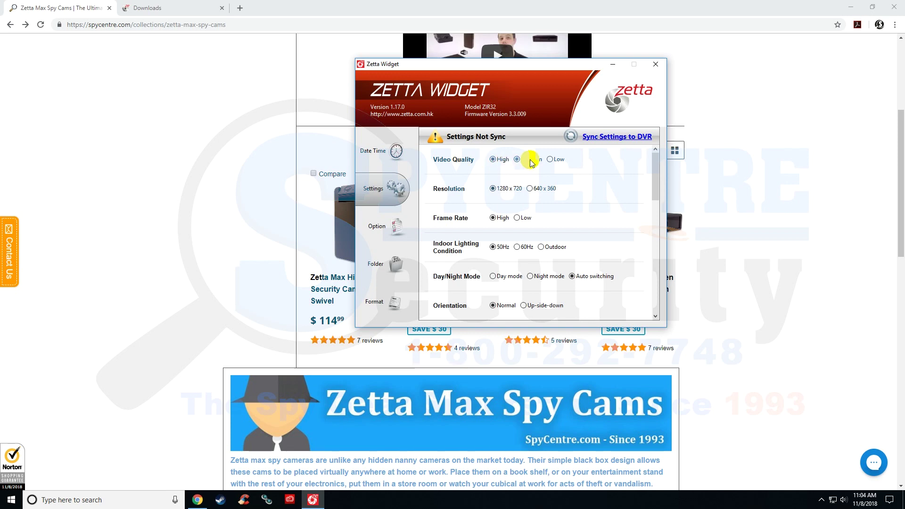
pyautogui.click(530, 188)
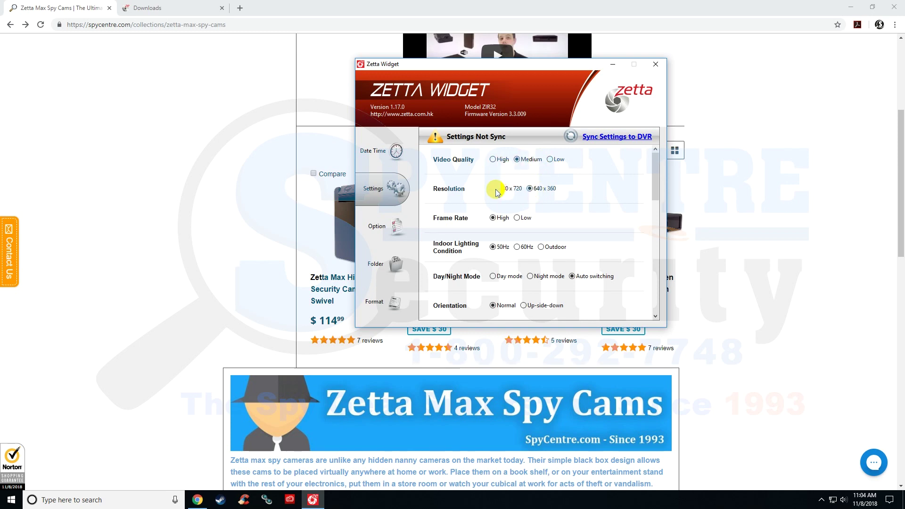
pyautogui.click(493, 160)
pyautogui.click(607, 138)
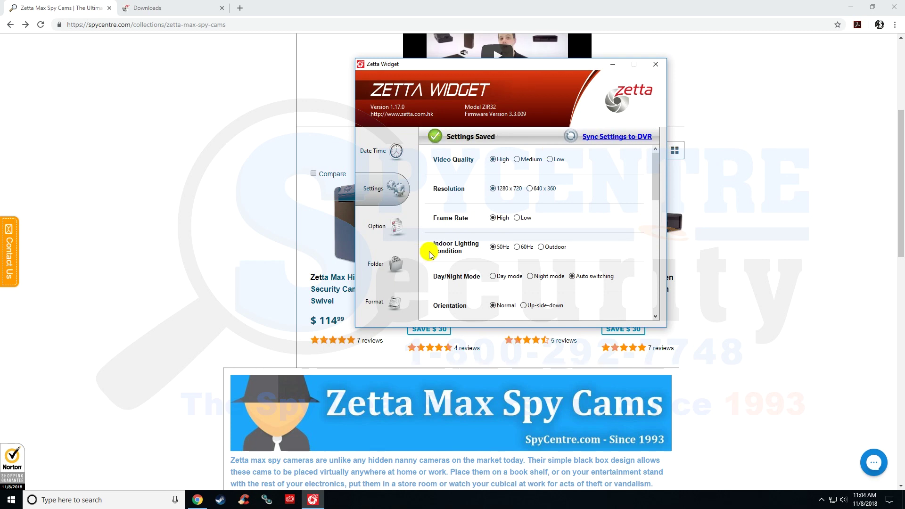
pyautogui.scroll(-8, 471, 245)
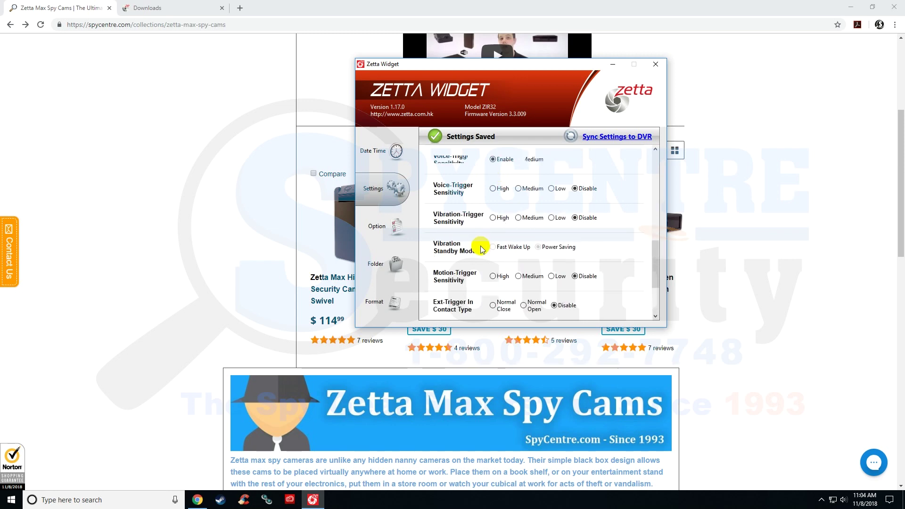
pyautogui.scroll(2, 472, 278)
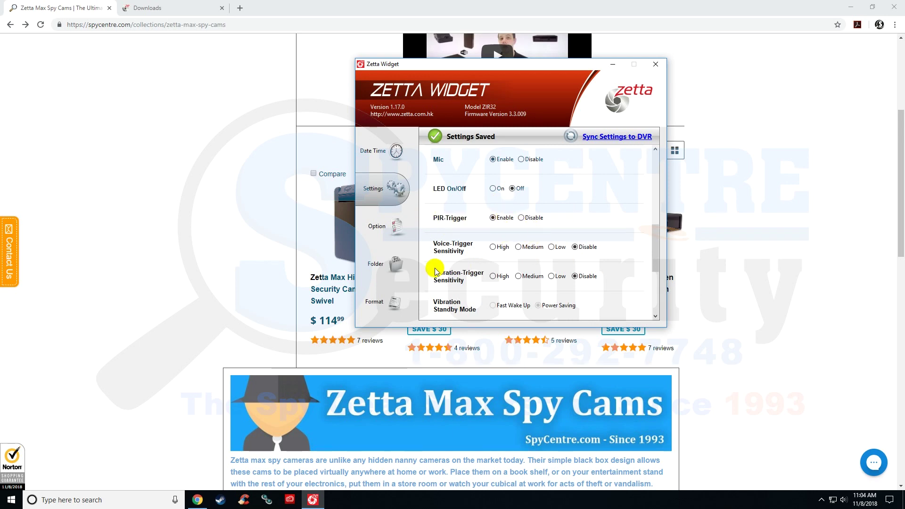
pyautogui.scroll(-5, 485, 283)
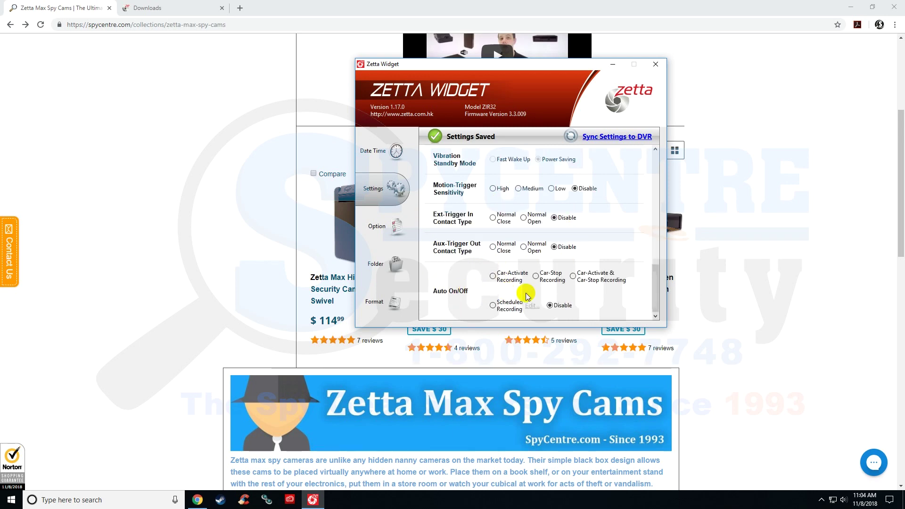
pyautogui.scroll(8, 574, 255)
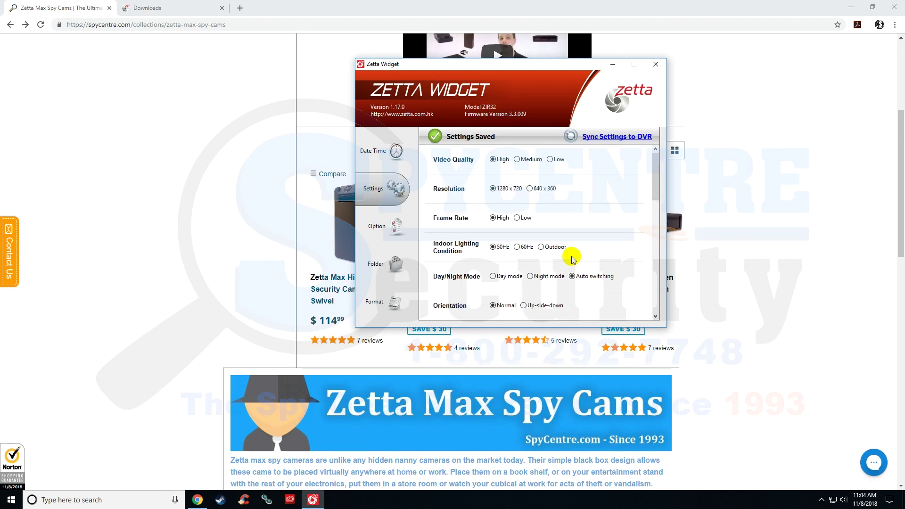